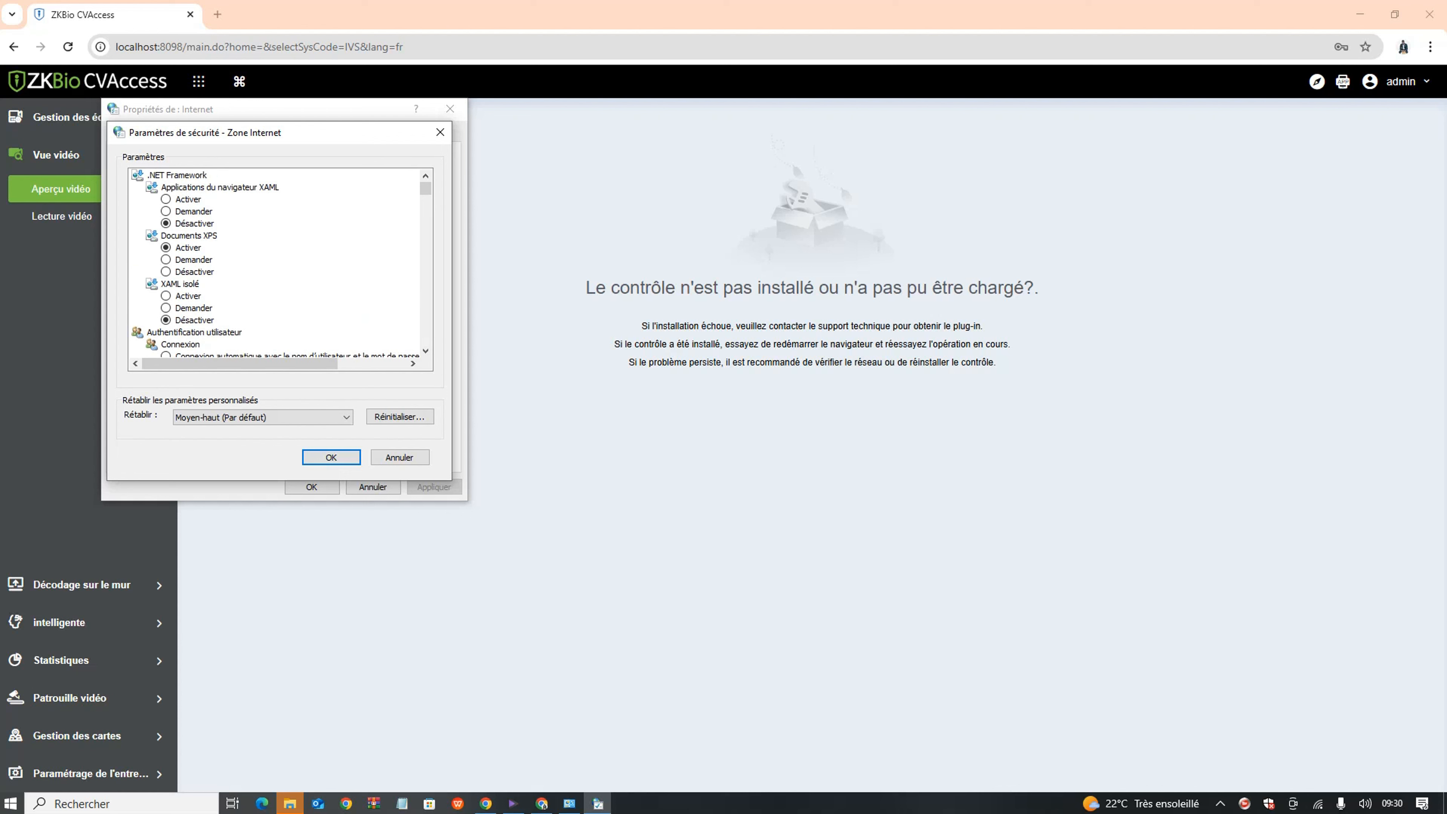
Apply the custom security settings for the Internet zone and close the Internet properties.
key(Return)
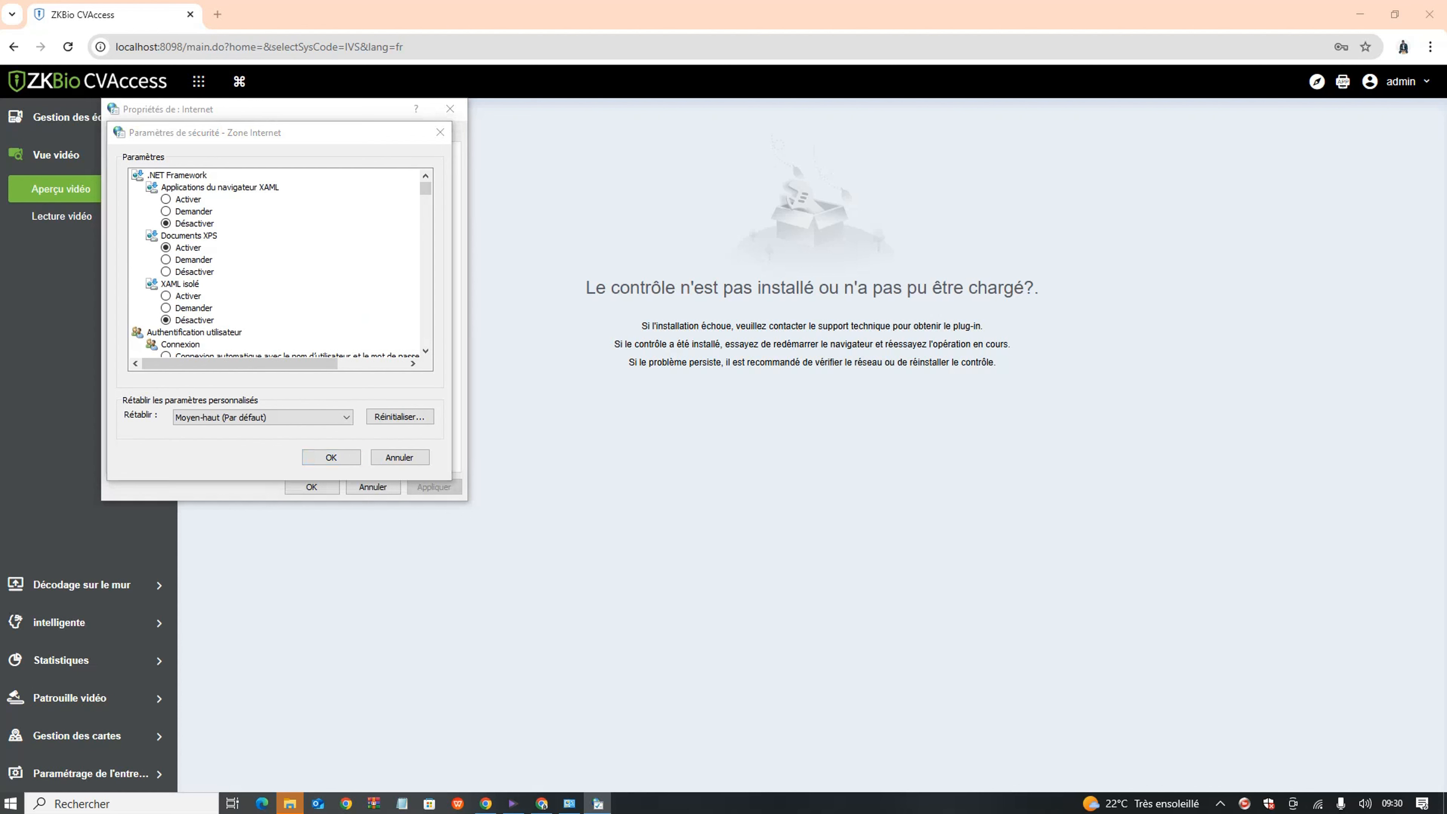
key(Return)
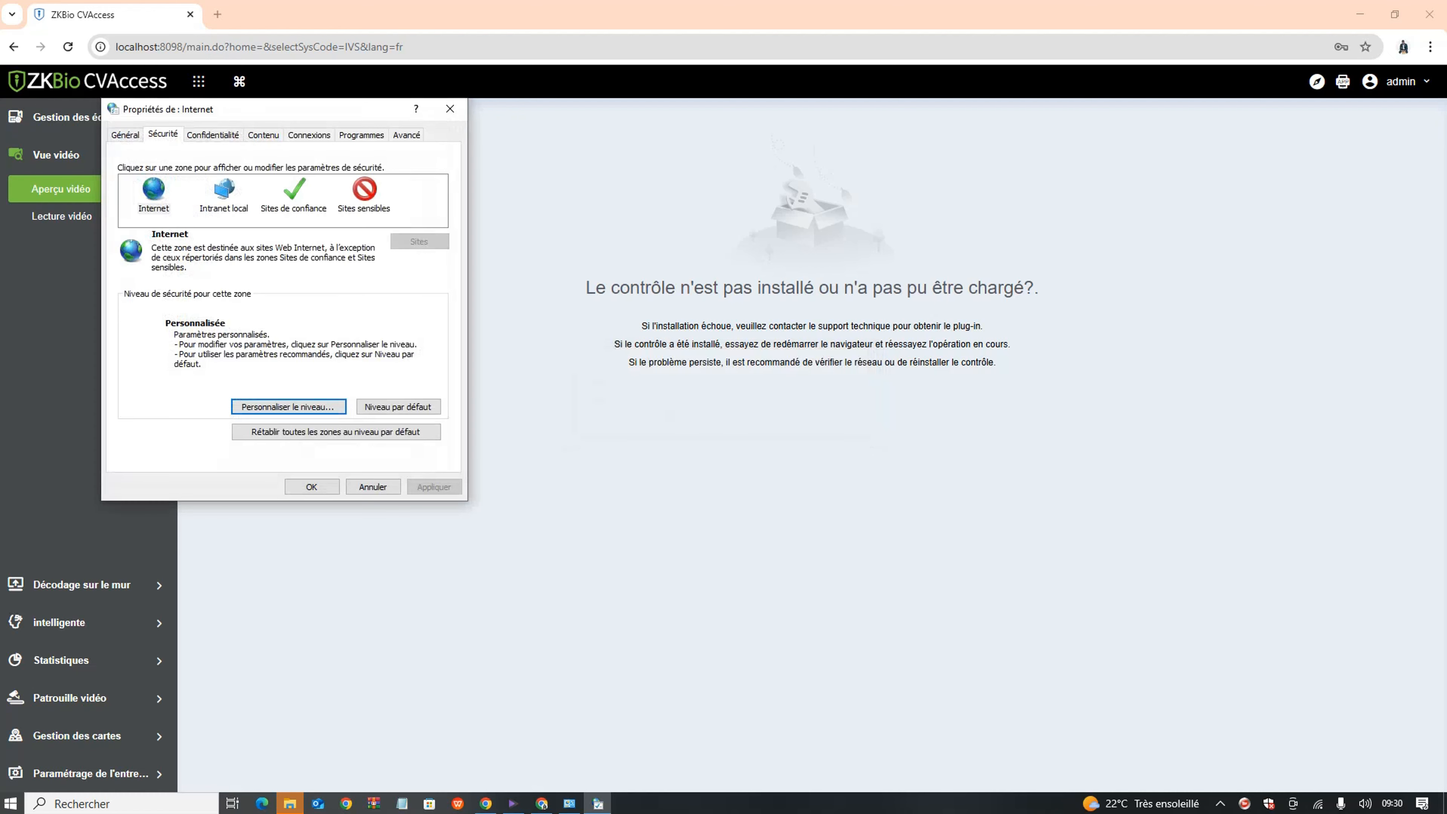
key(Return)
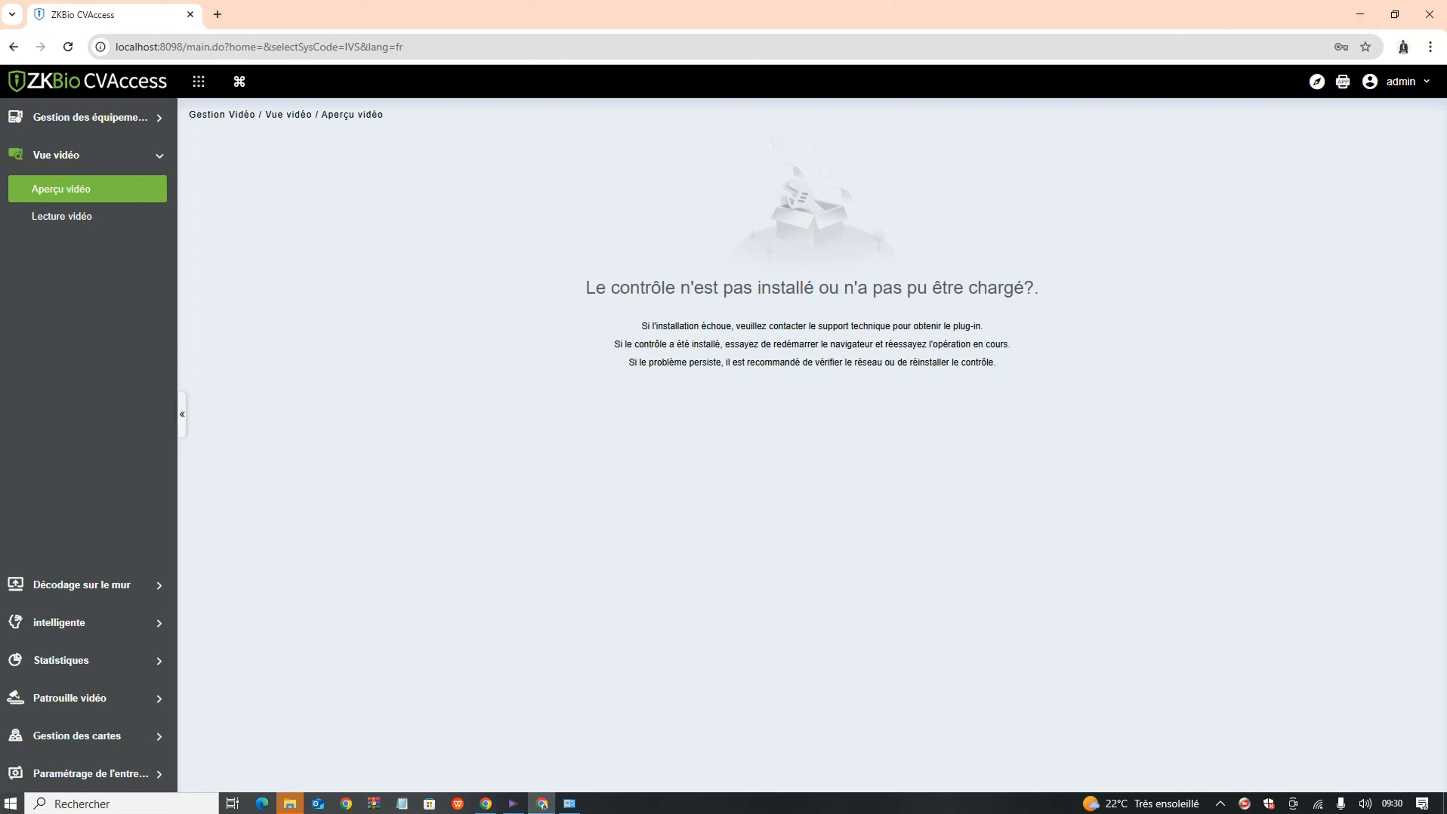
Look through the Téléchargements folder in File Explorer for the video plug-in installer and return to the browser.
key(alt+Tab)
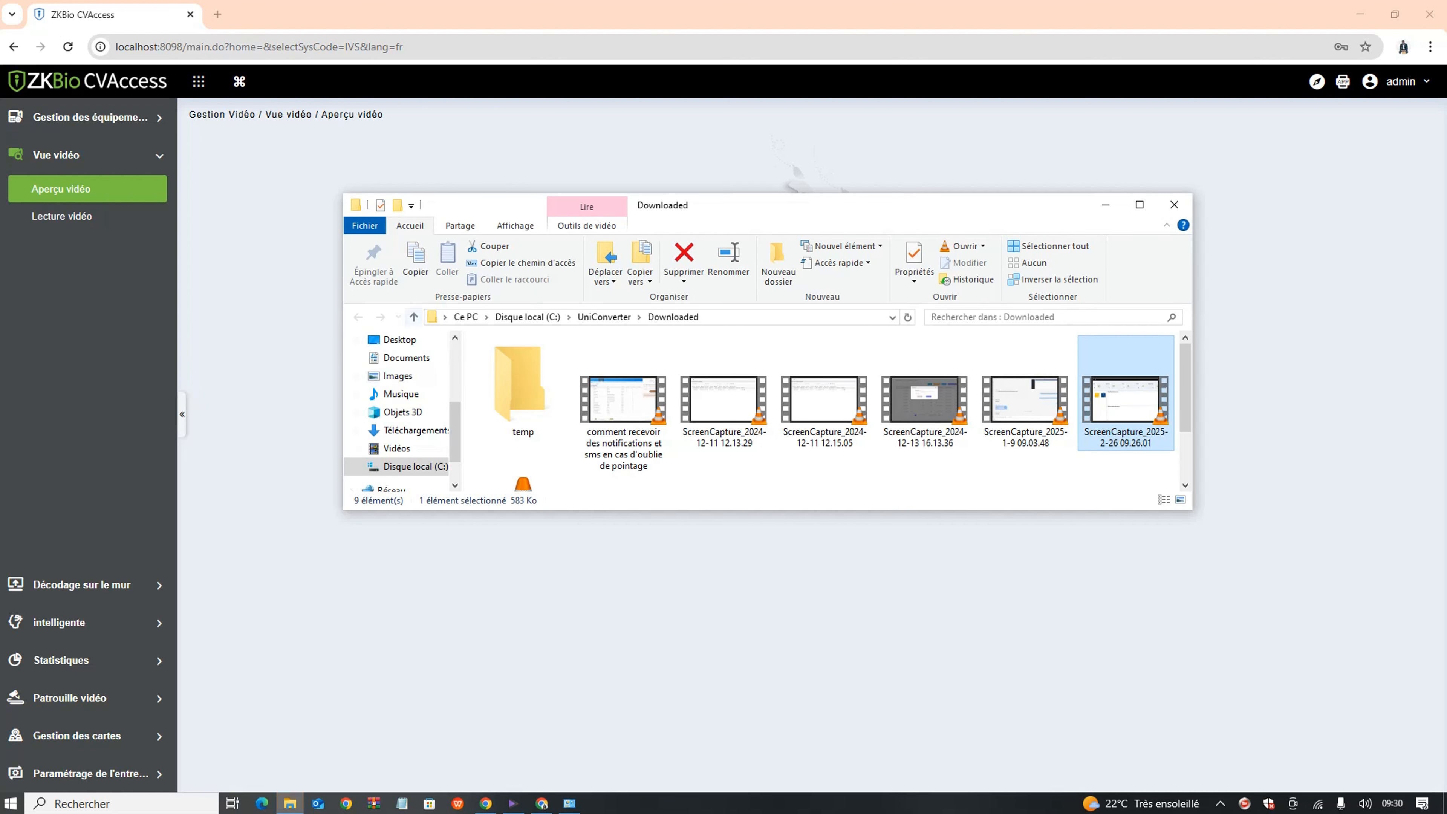
scroll(399, 358, up, 2)
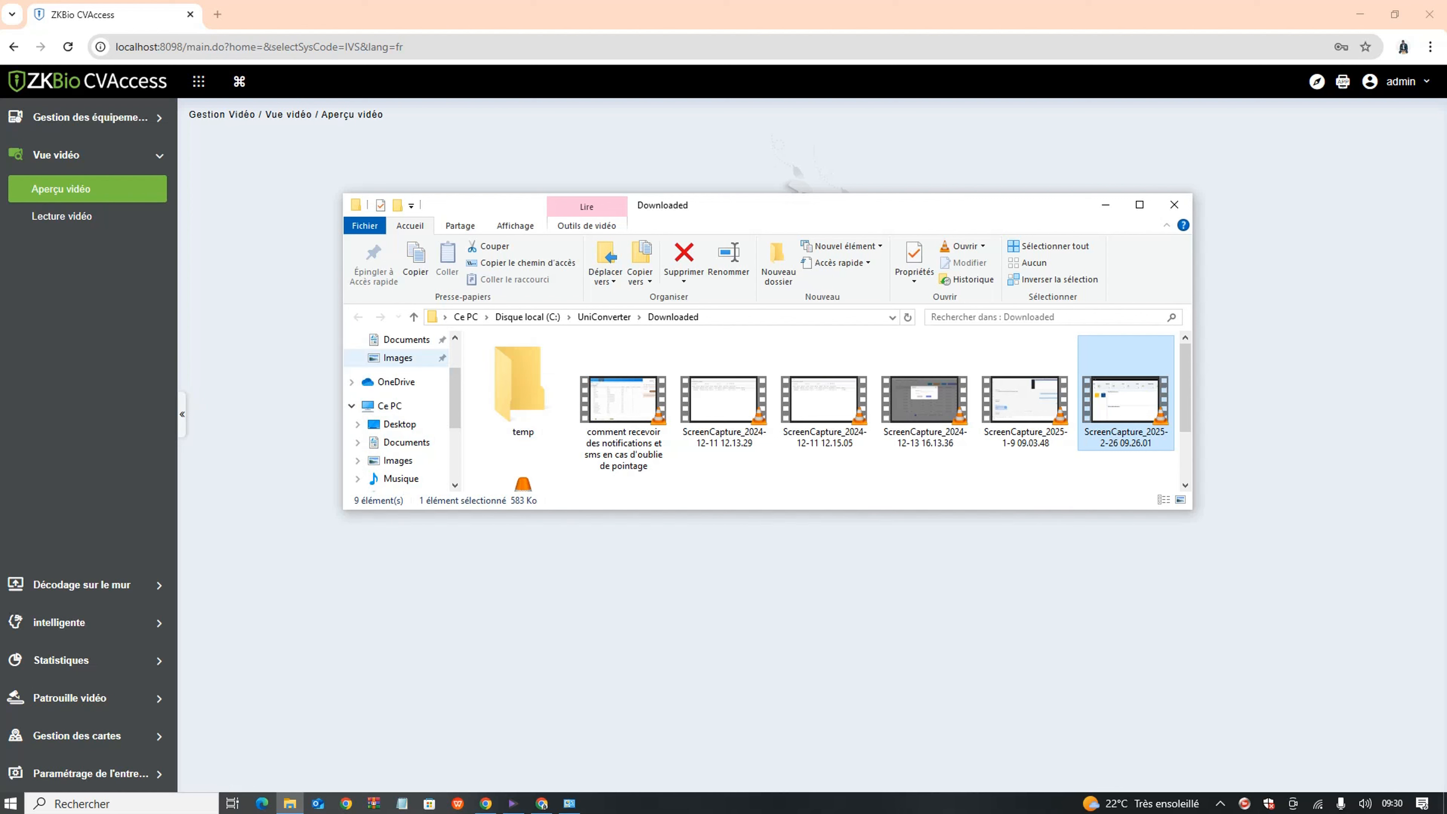
scroll(399, 361, down, 3)
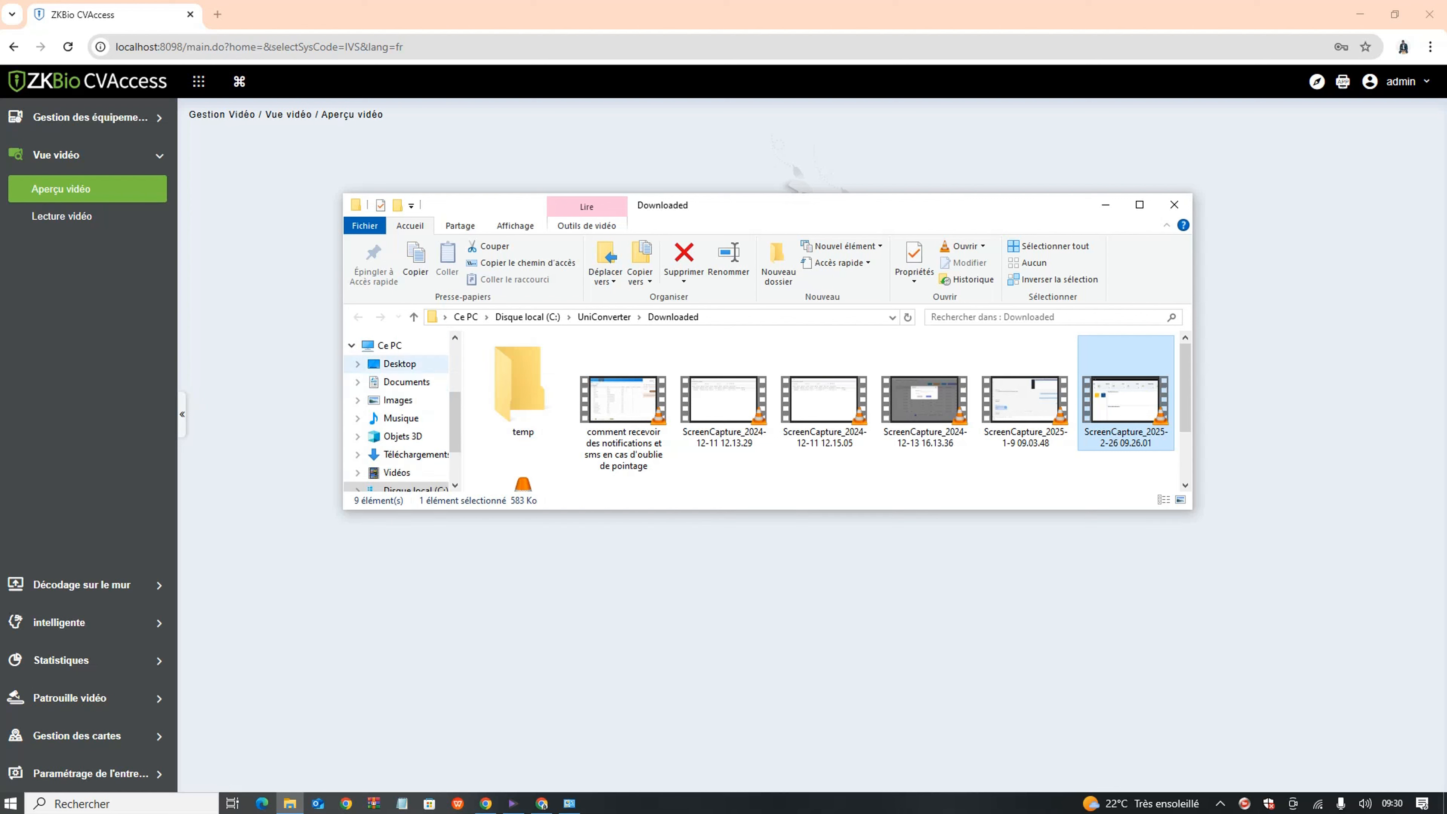
click(415, 455)
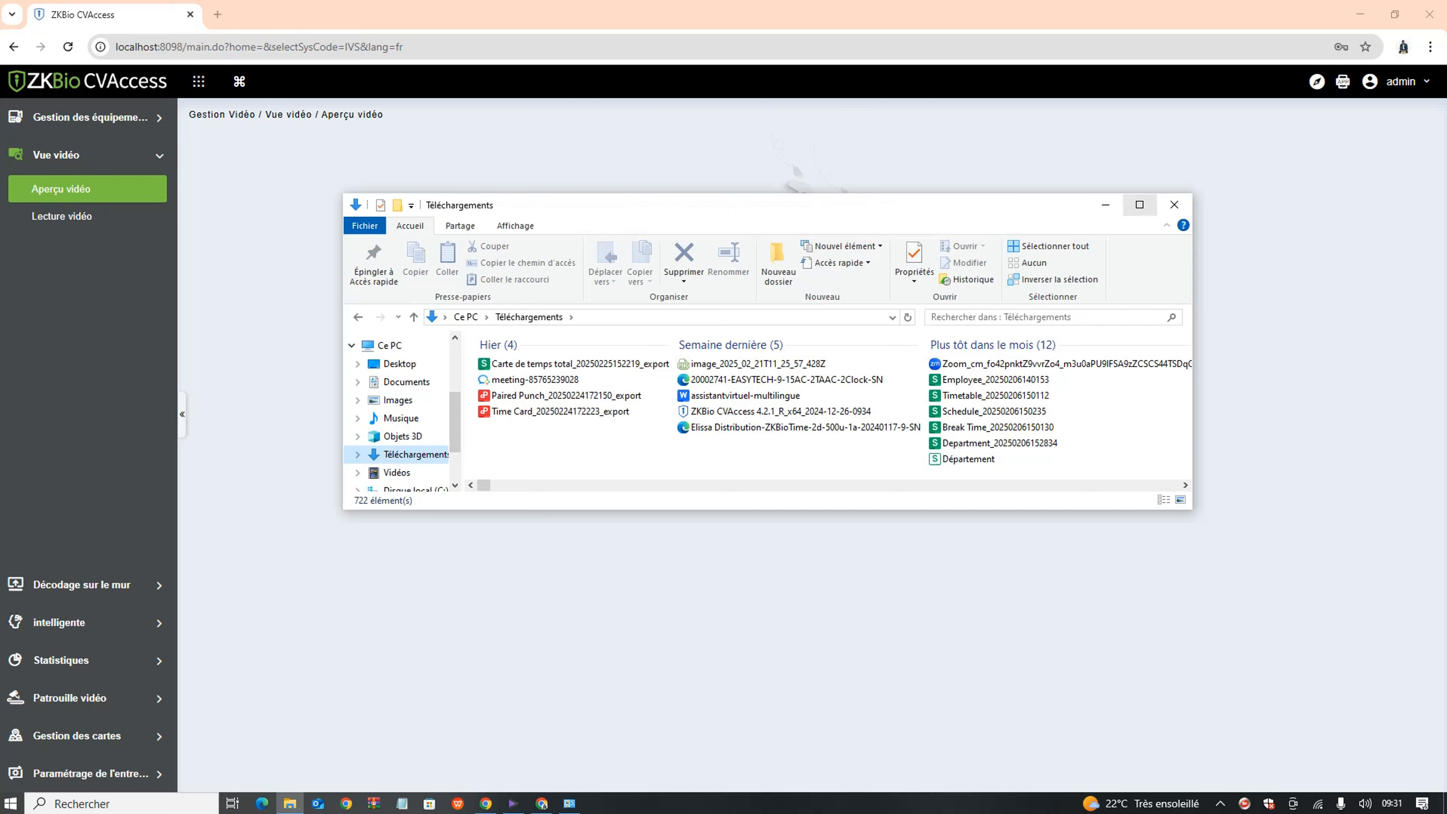
key(super+Up)
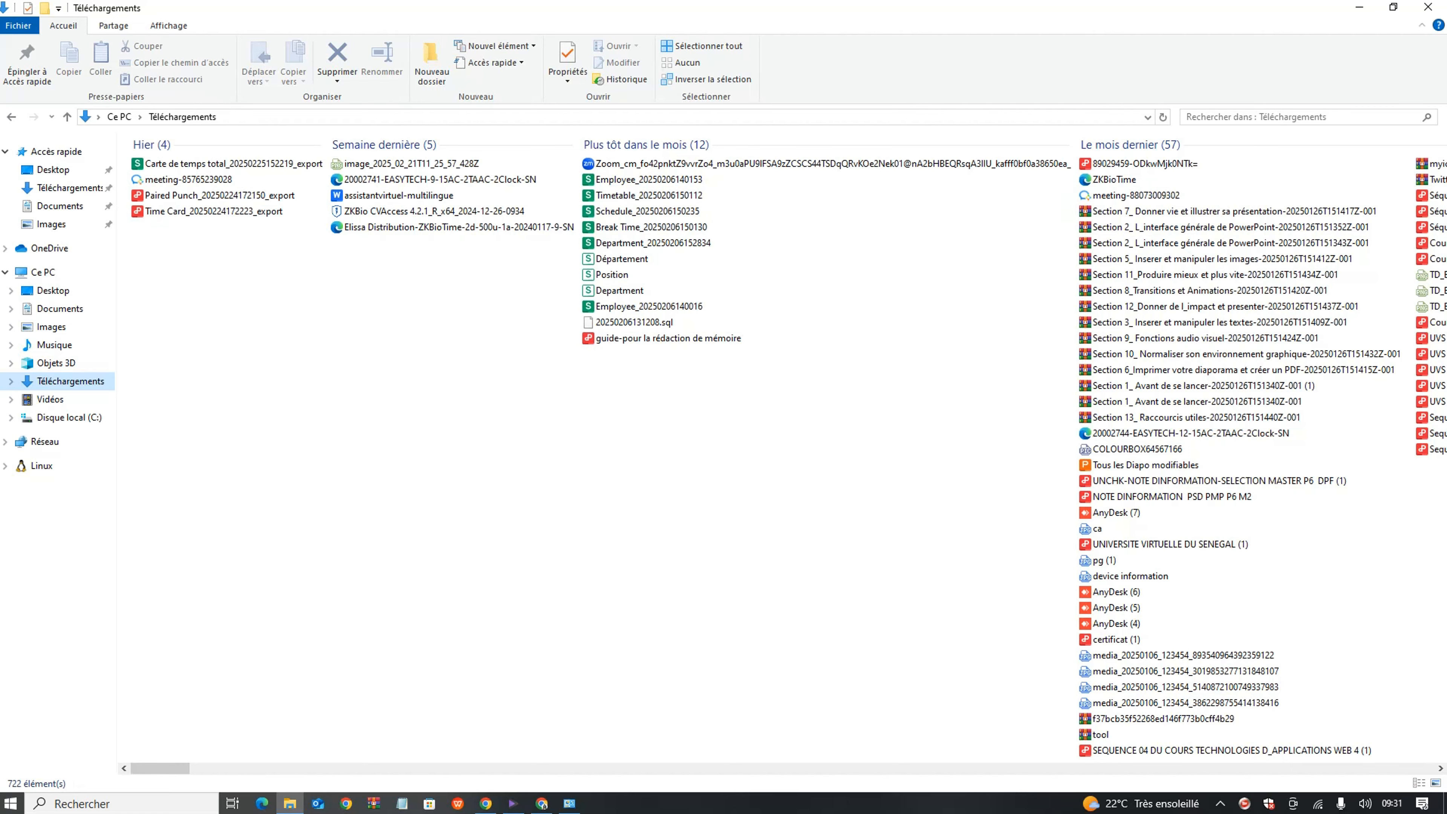
key(alt+Tab)
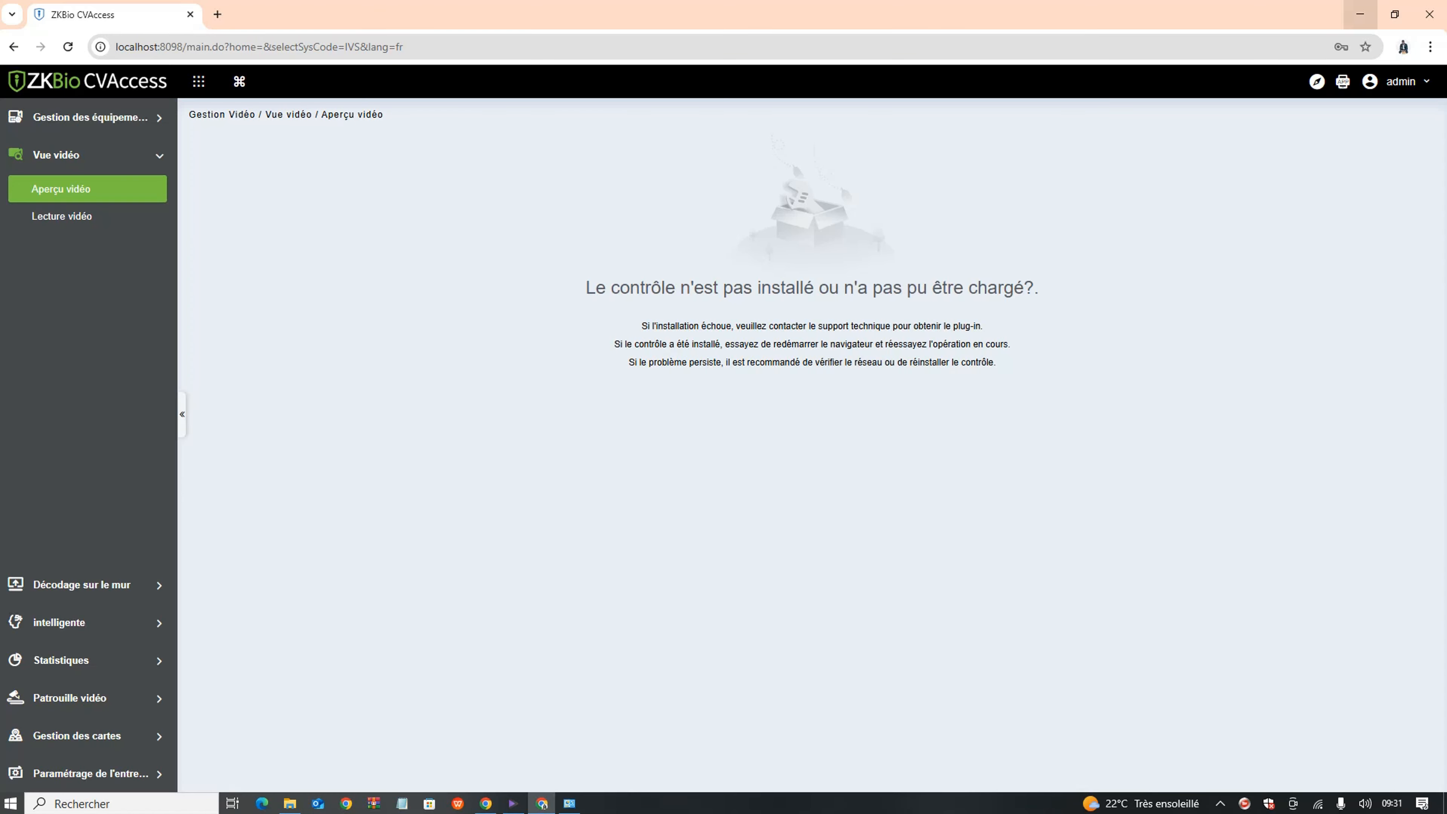
Install IVS_Client&Plugin version 2.4.0 from the desktop with English (British) as setup language and the Install IVS_Client task included.
click(1361, 15)
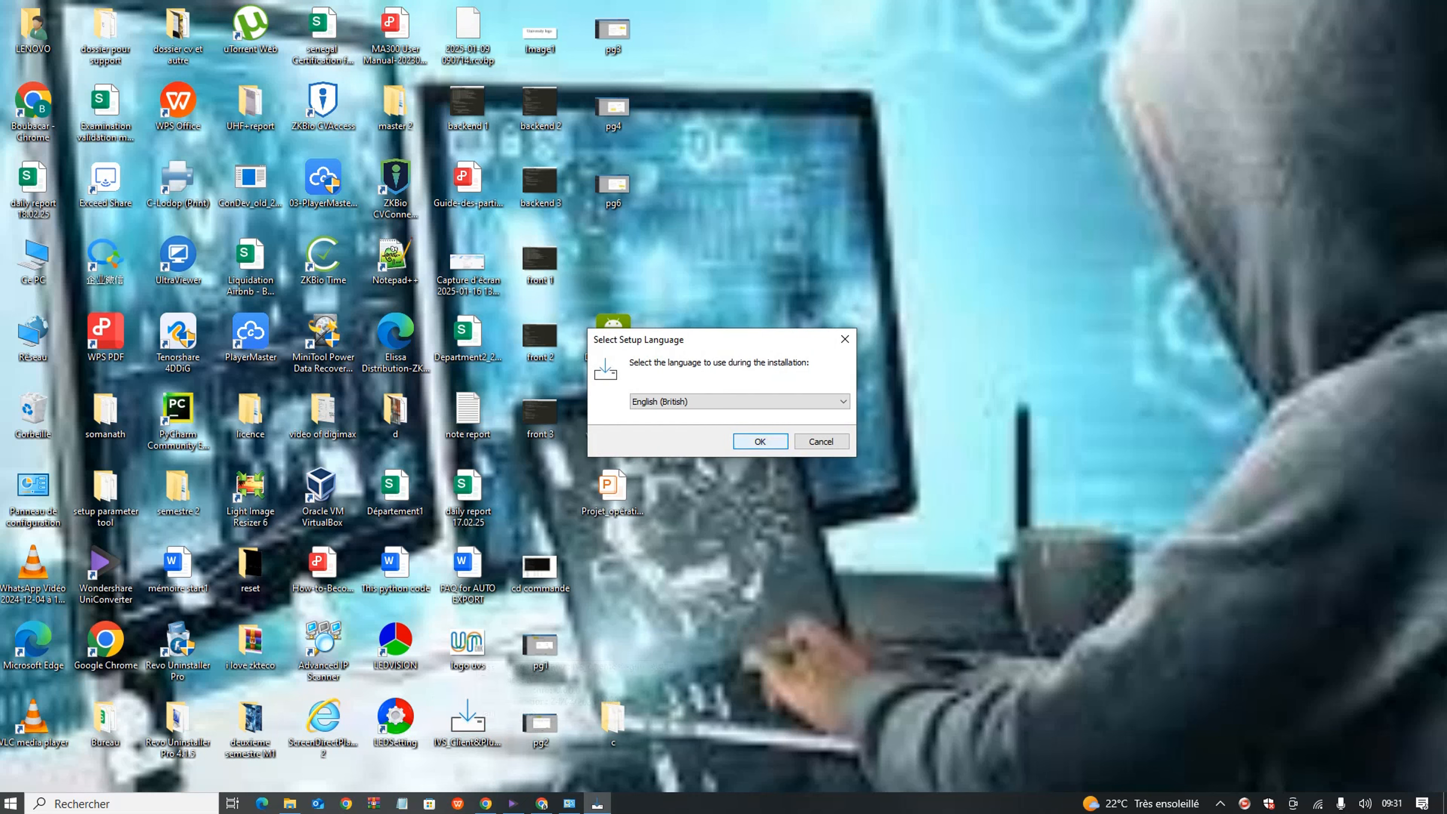
key(Return)
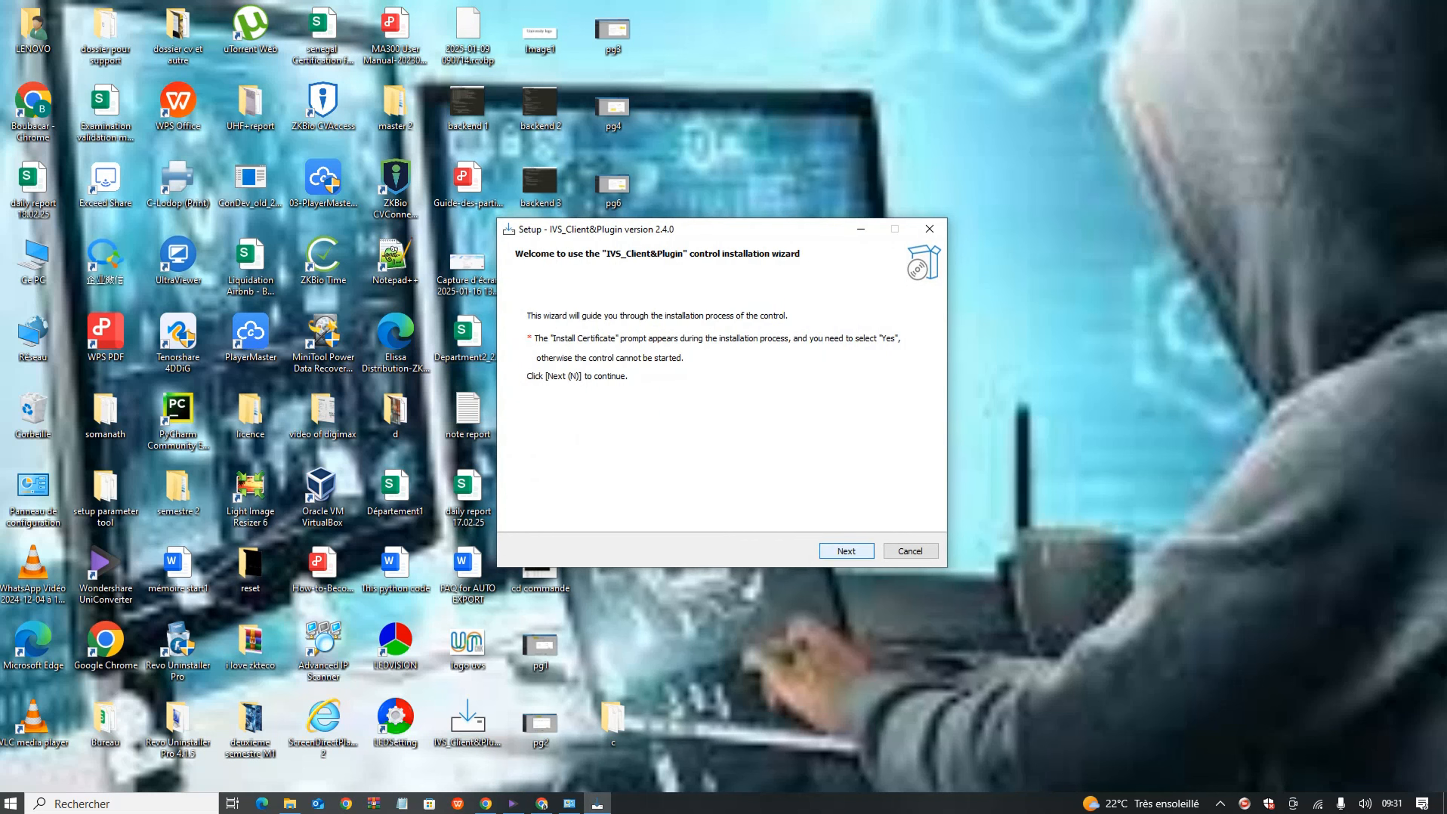
key(Return)
key(Return)
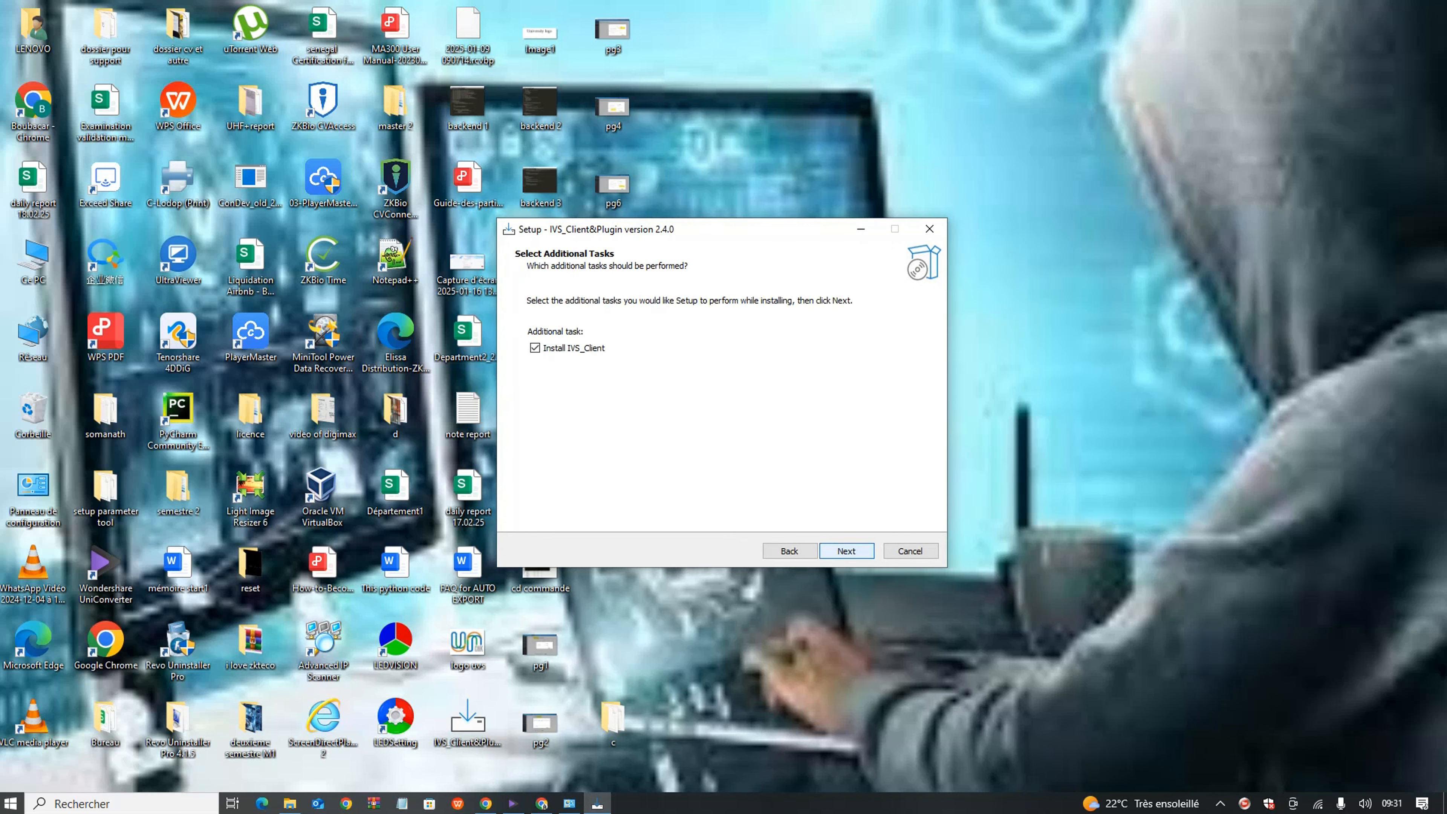
key(Return)
key(Return)
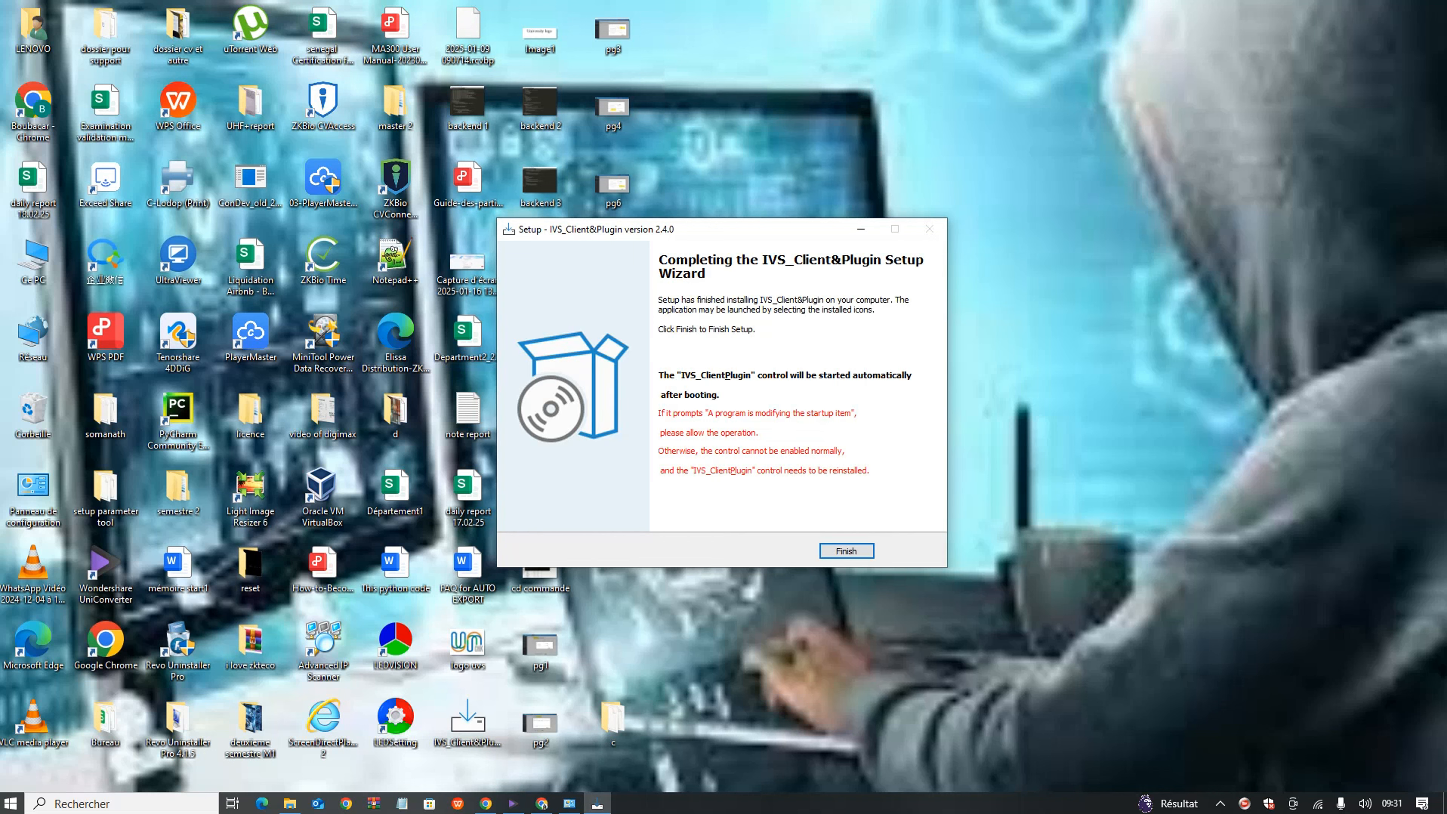
key(Return)
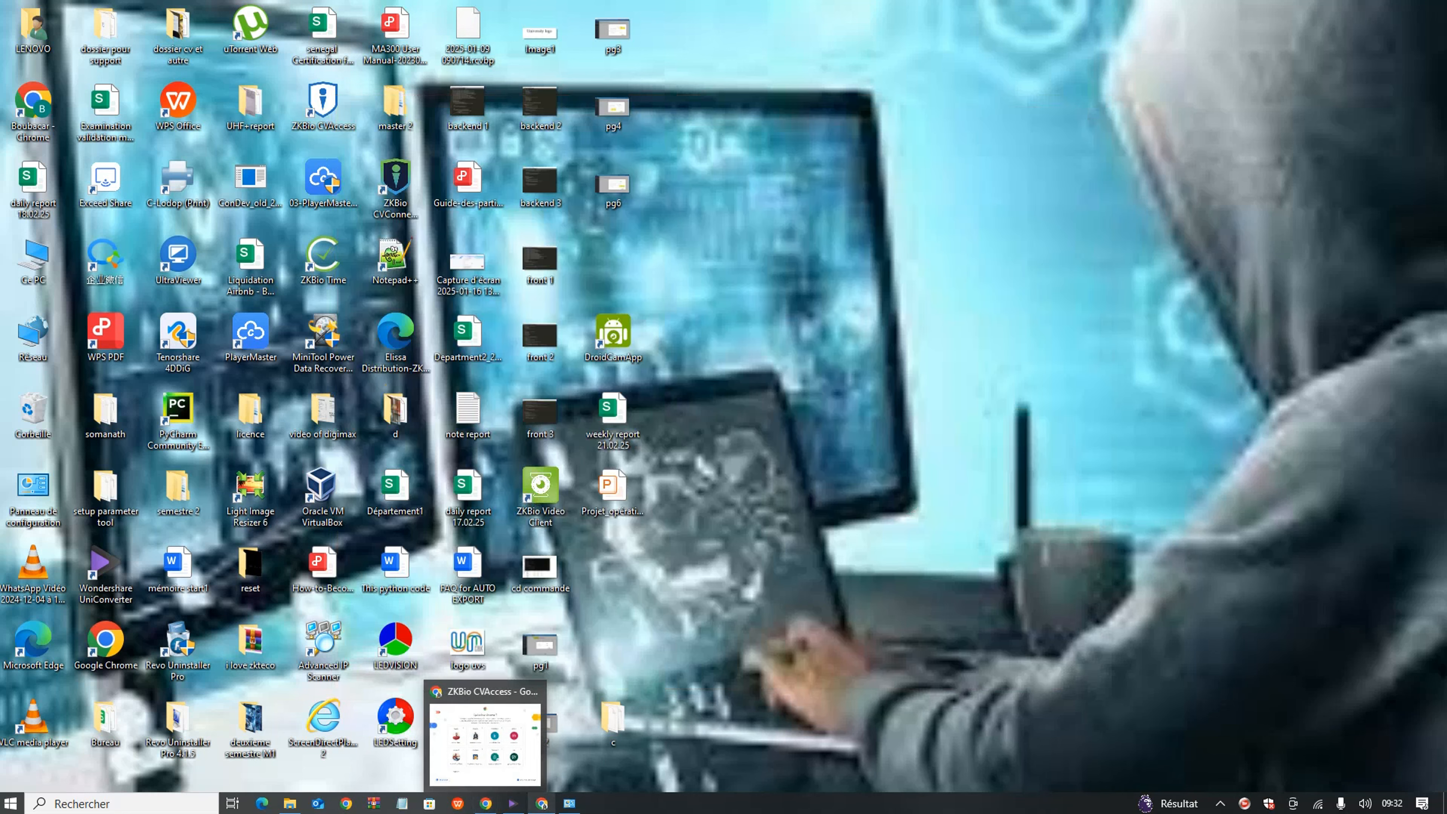
Return to ZKBio CVAccess in the browser, reload the video preview page and expand the cameras of device 192.168.1.88.
mouse_move(541, 804)
click(541, 741)
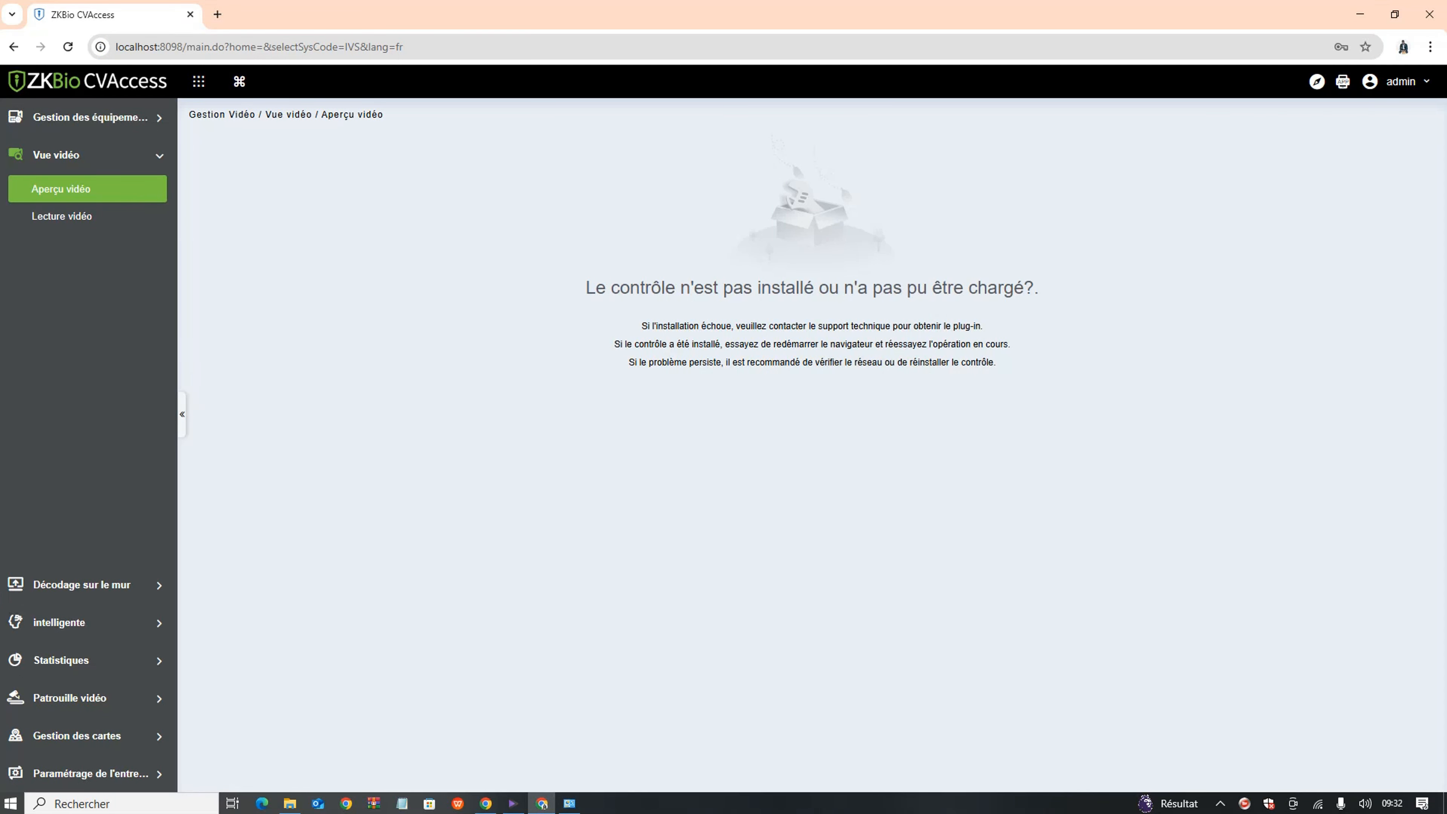
click(68, 47)
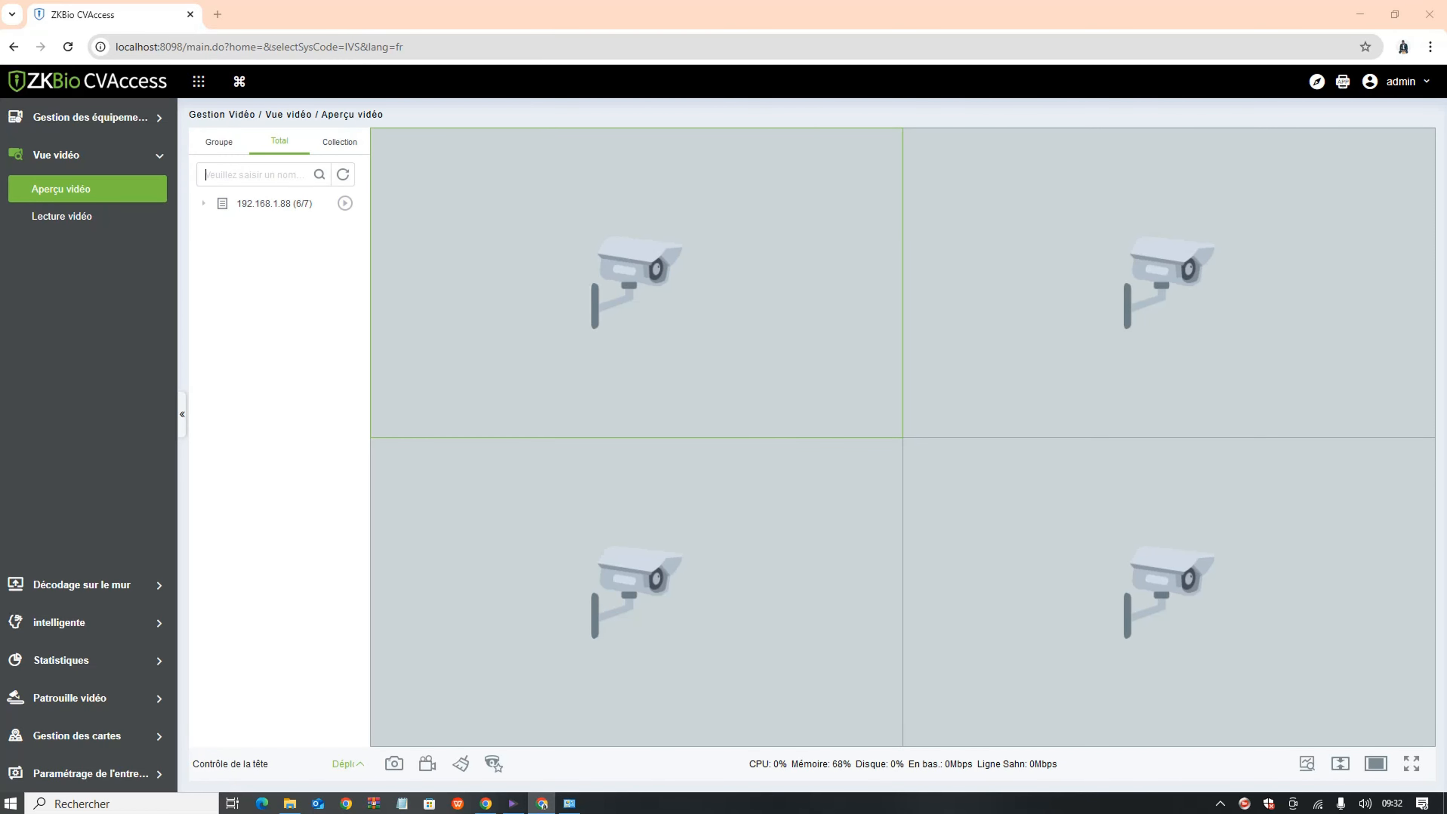
click(274, 204)
click(203, 203)
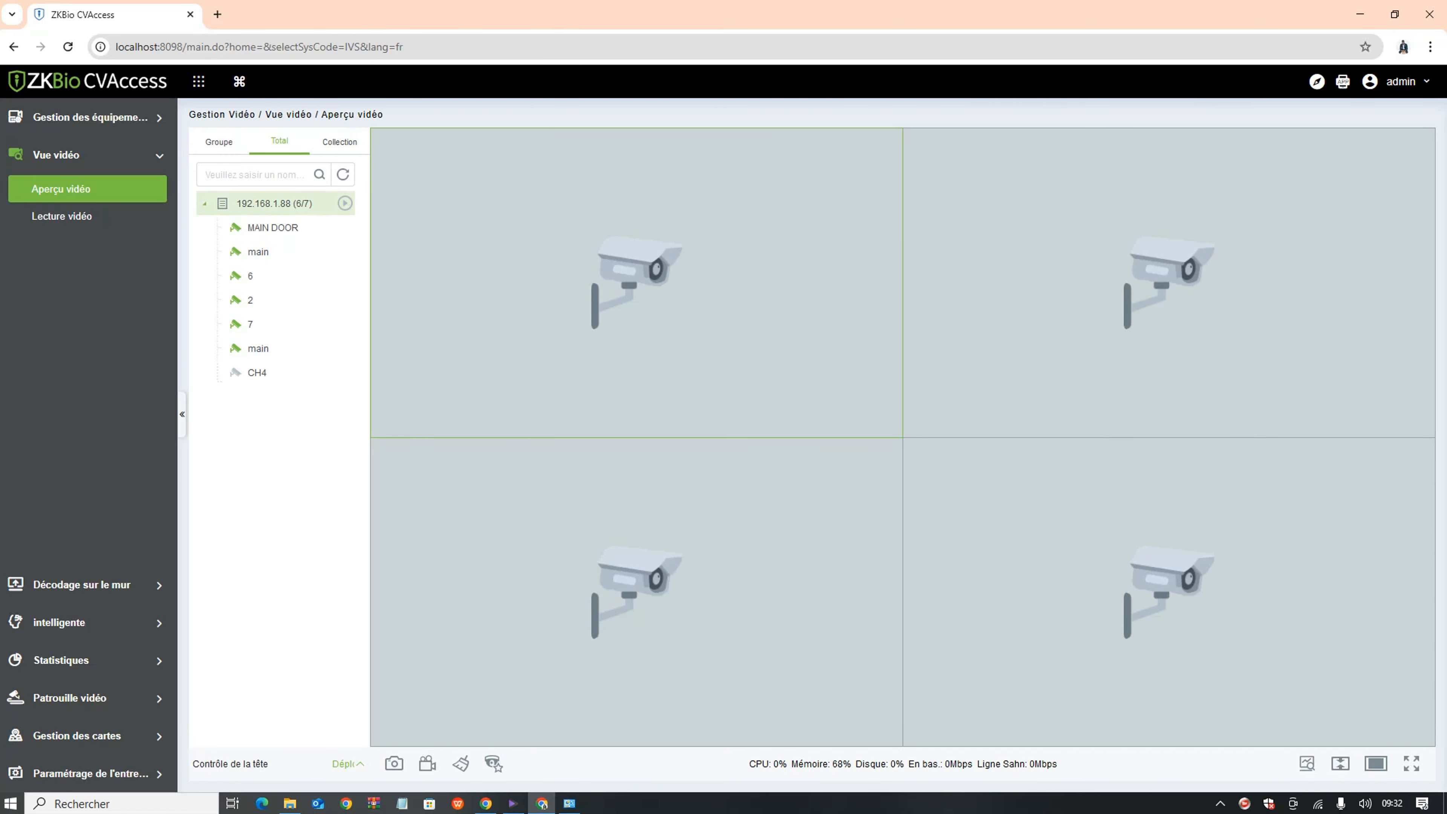
Show the live feeds of the MAIN DOOR, main, 6 and second main cameras in the four preview windows.
click(272, 227)
click(254, 175)
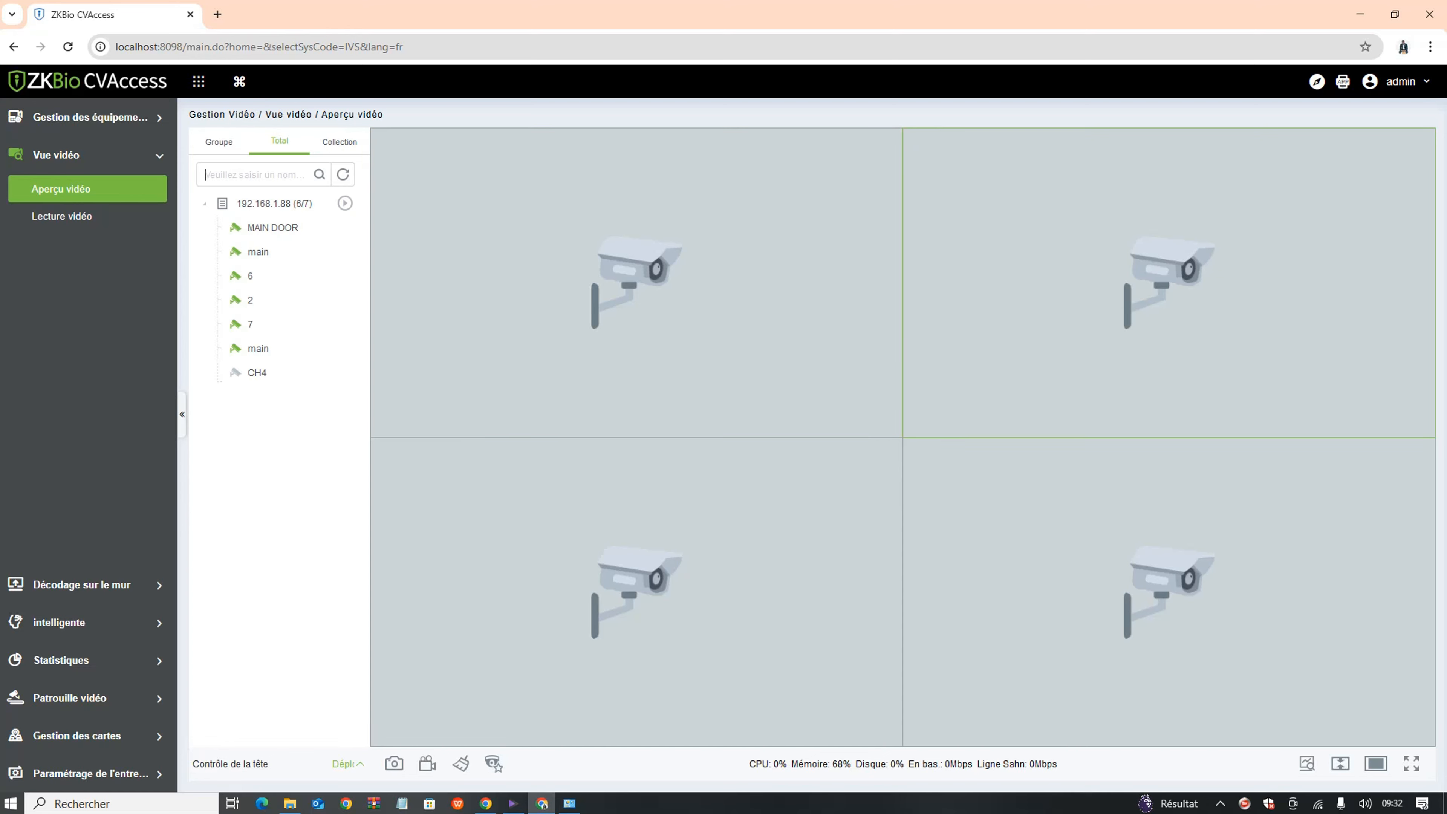
click(259, 251)
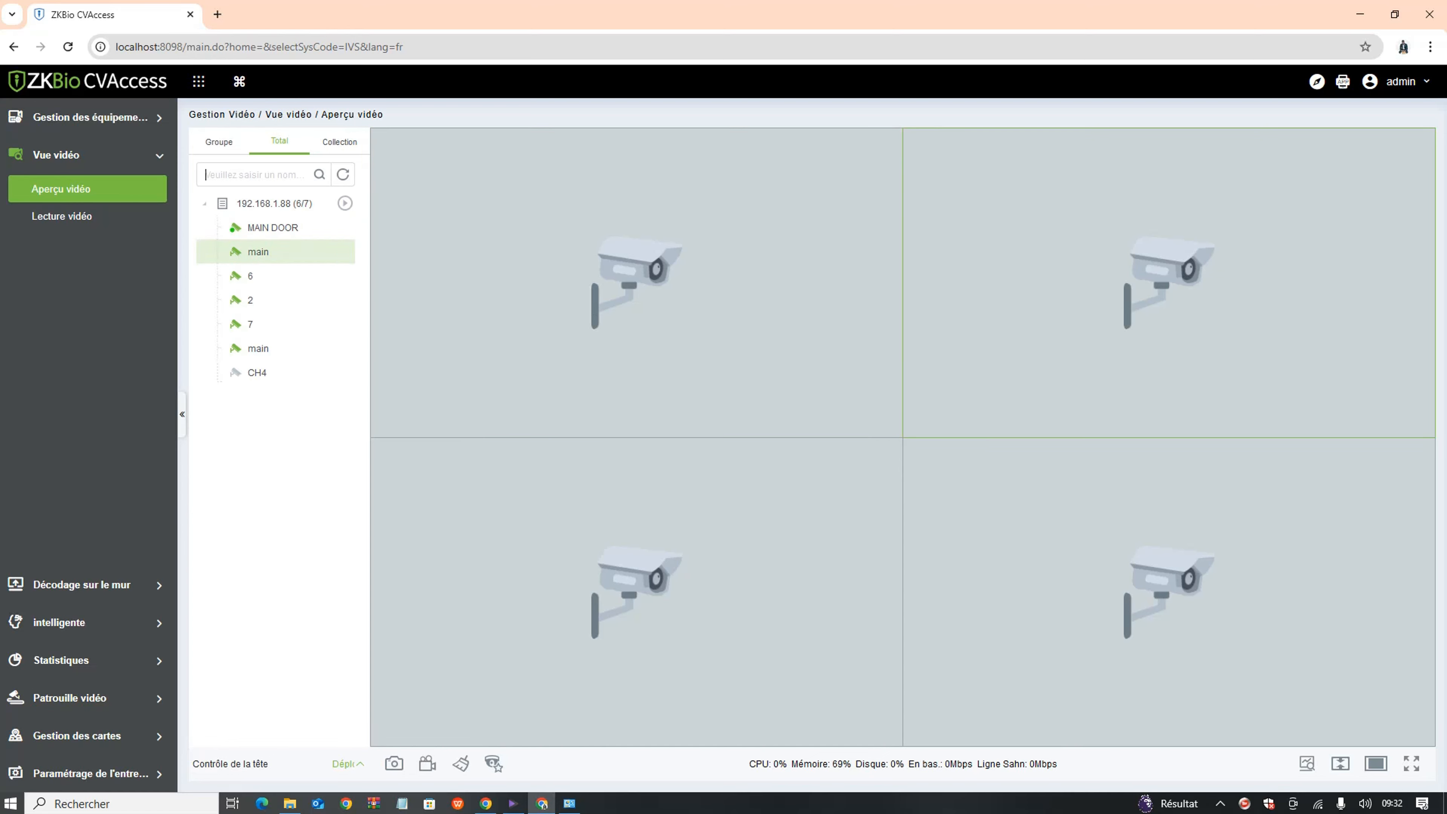
click(258, 348)
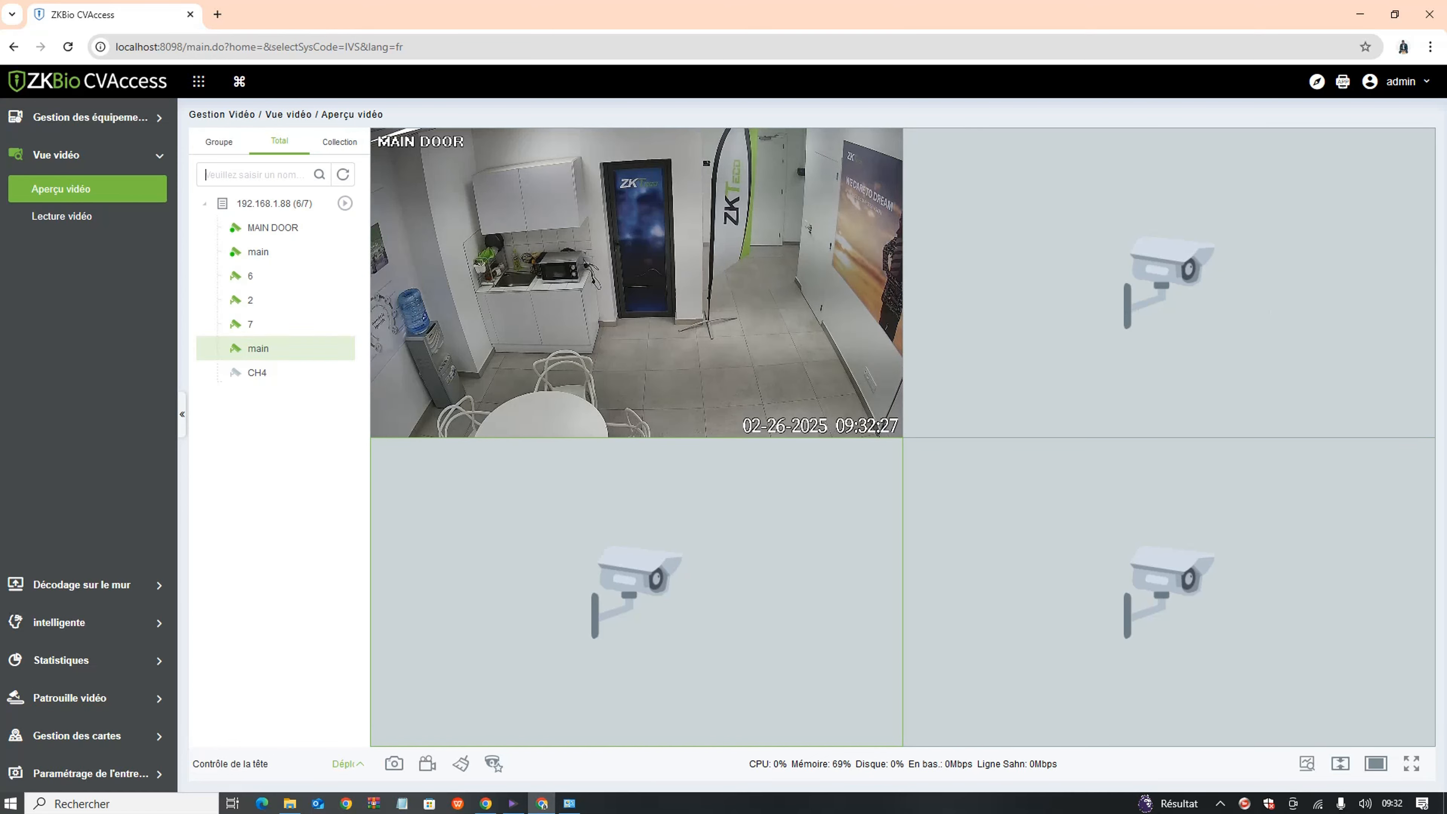
click(251, 276)
click(250, 300)
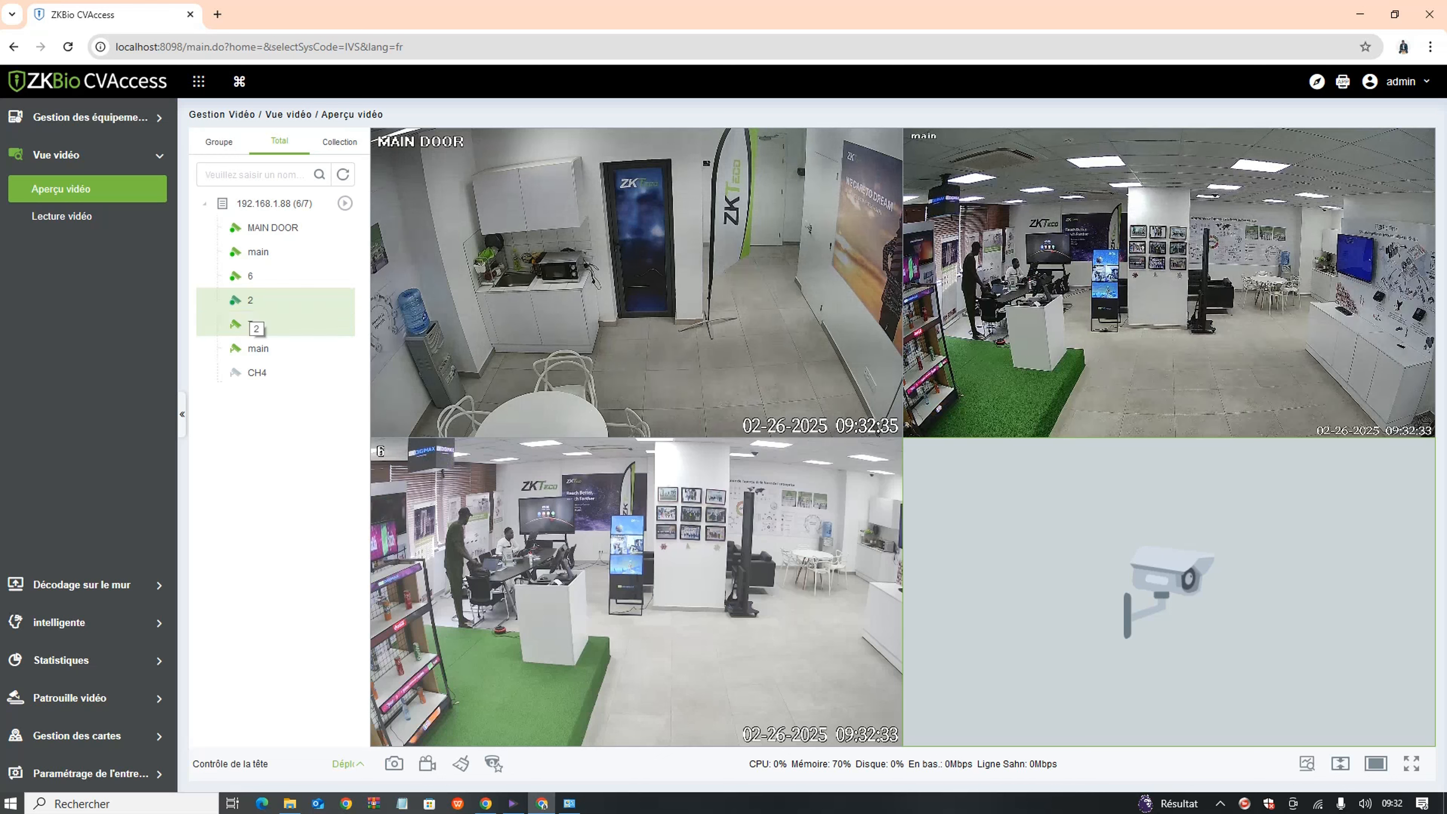
click(250, 324)
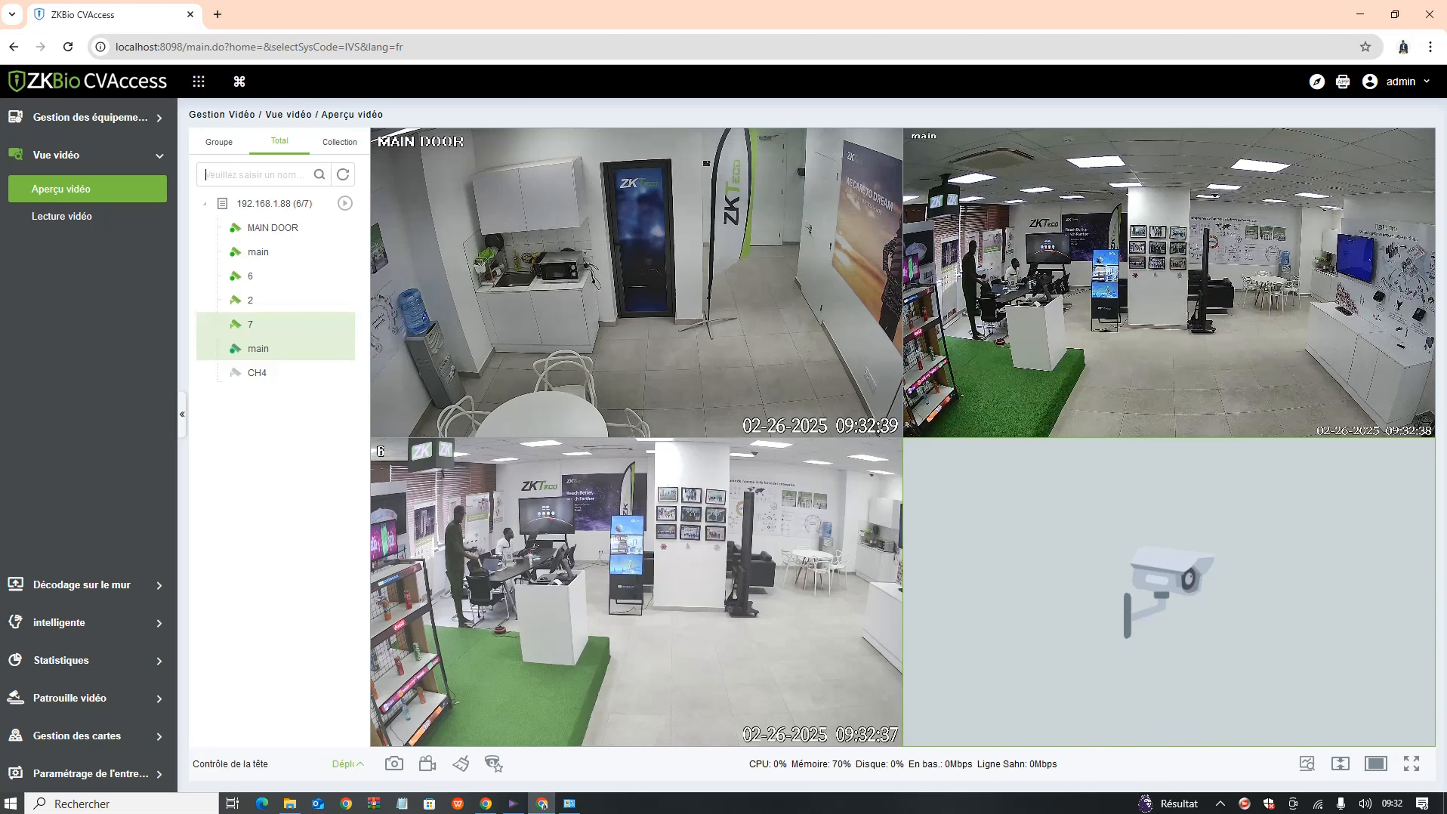
click(255, 348)
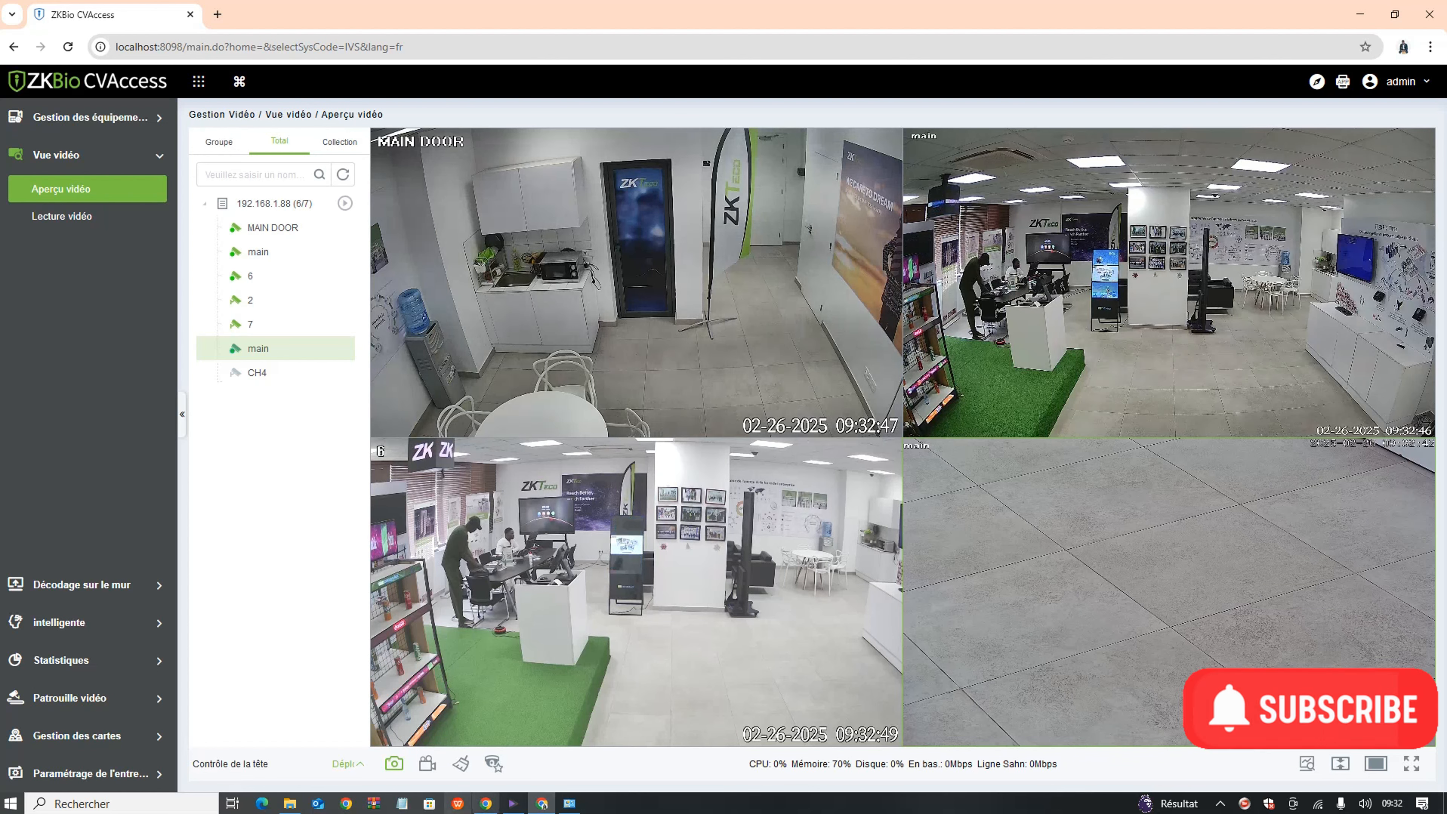
Take a snapshot of the live feeds and start recording in all four preview windows.
click(394, 764)
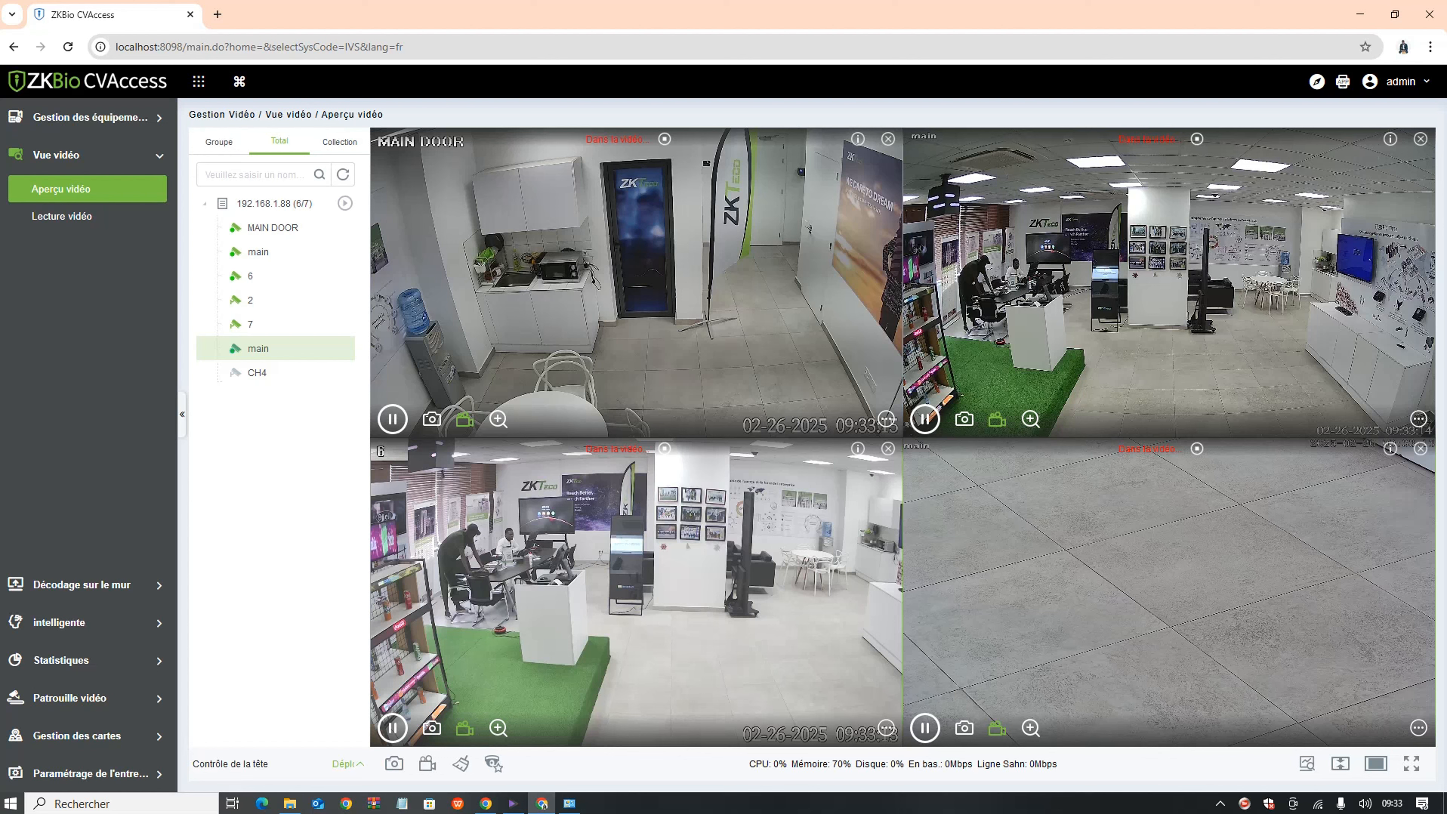
mouse_move(1390, 139)
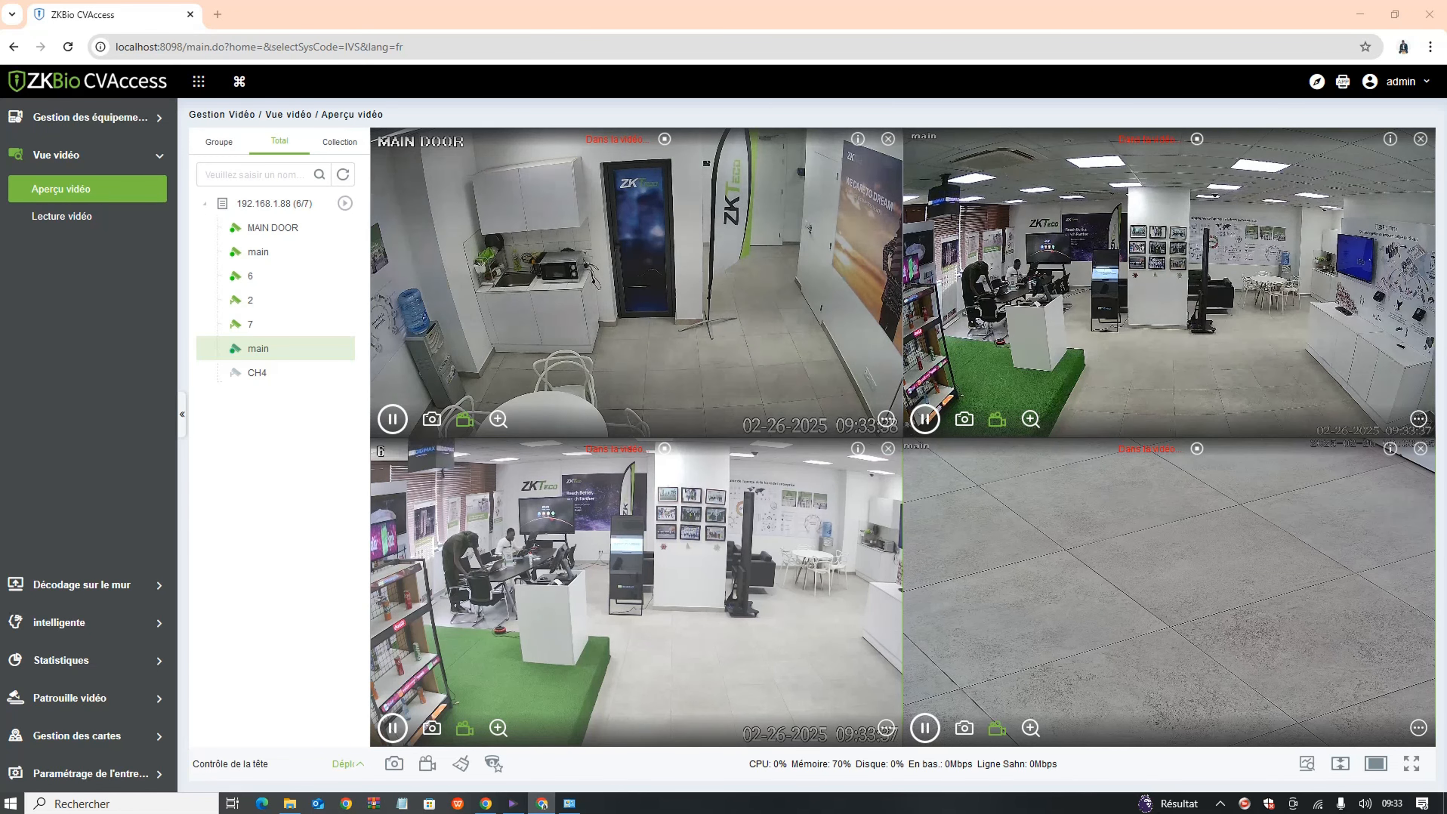
Raise the built-in display's brightness in the Windows display settings and switch back to ZKBio CVAccess.
click(1220, 804)
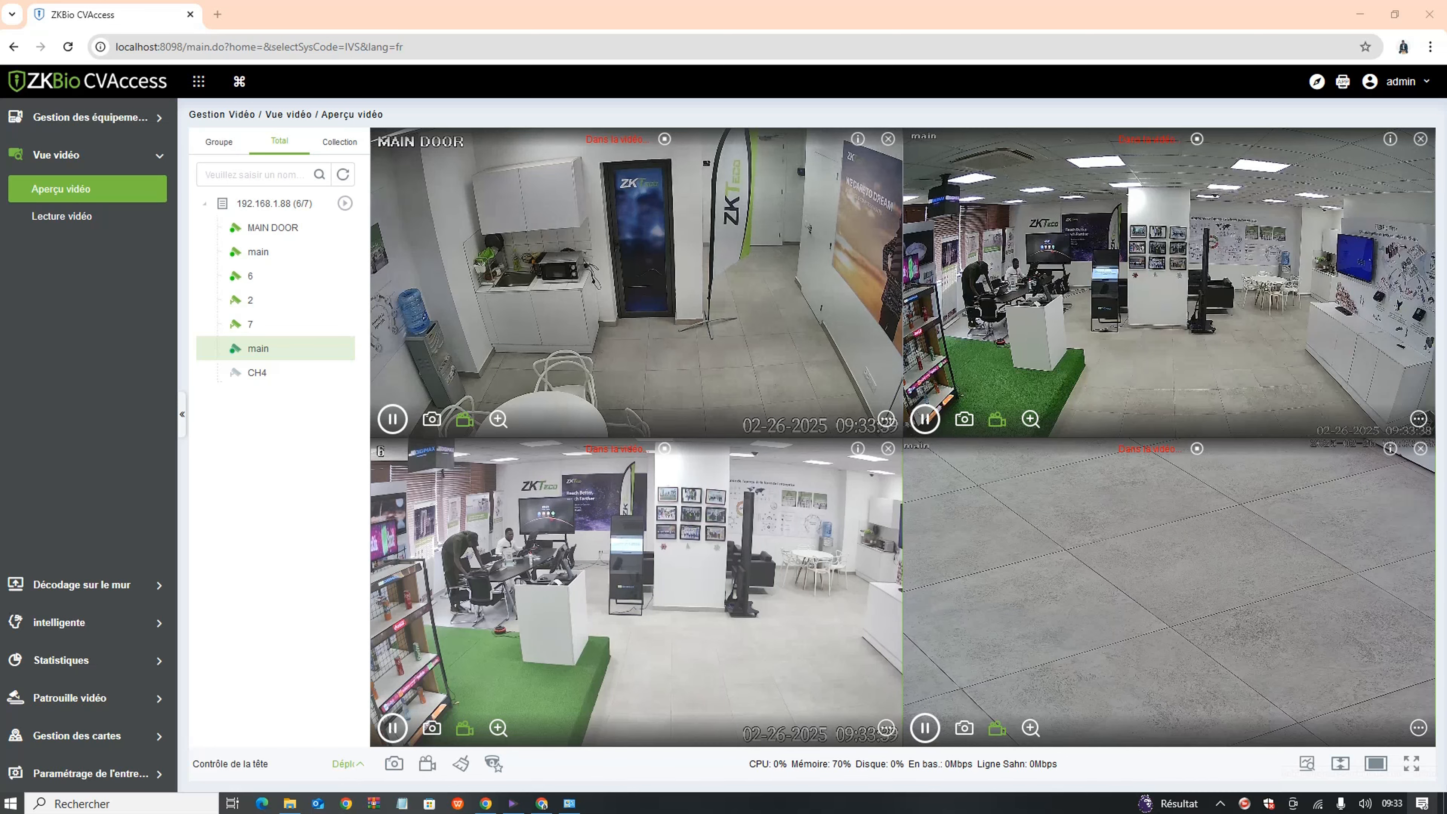
key(super+a)
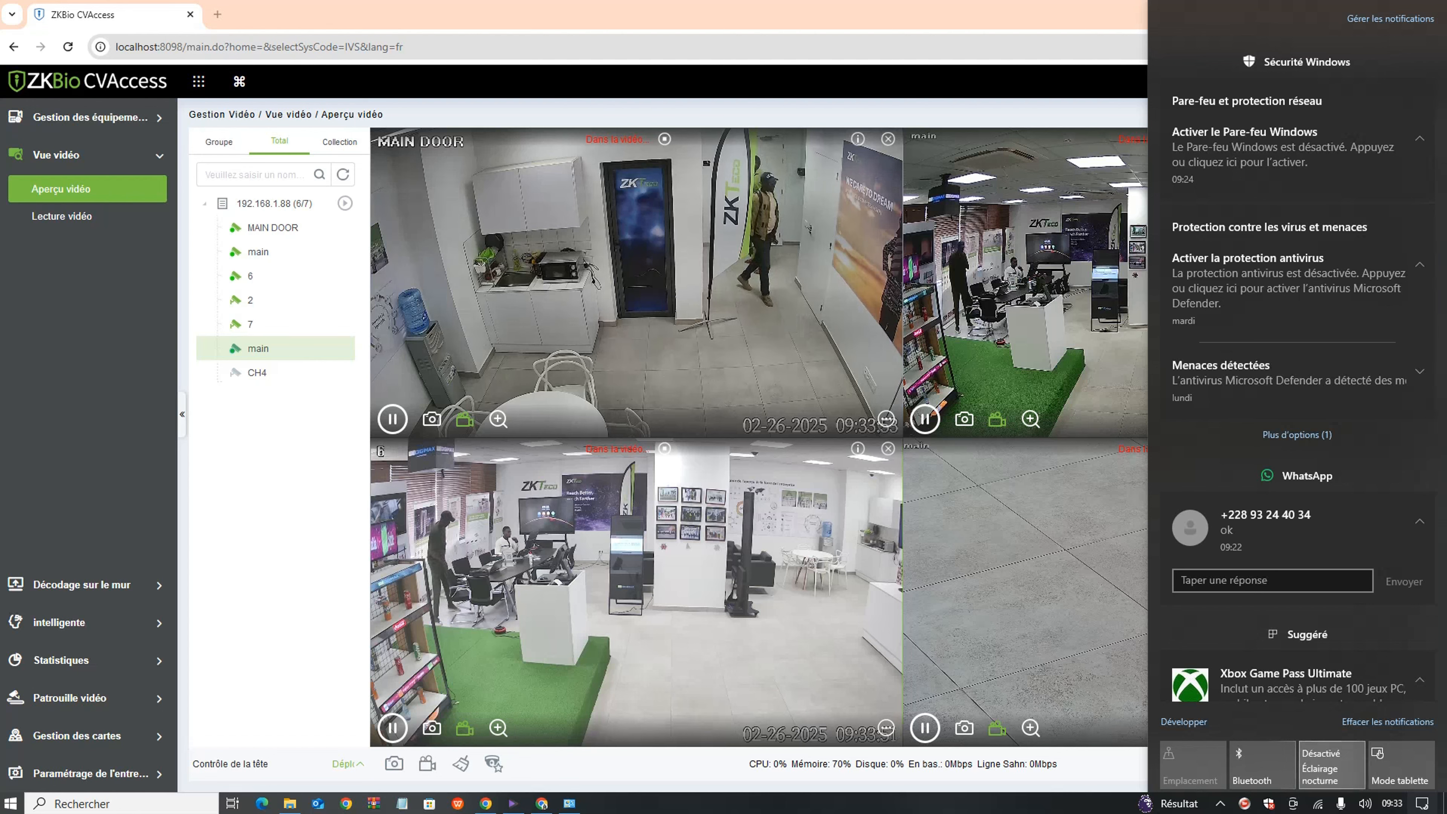
right_click(1182, 758)
click(1226, 707)
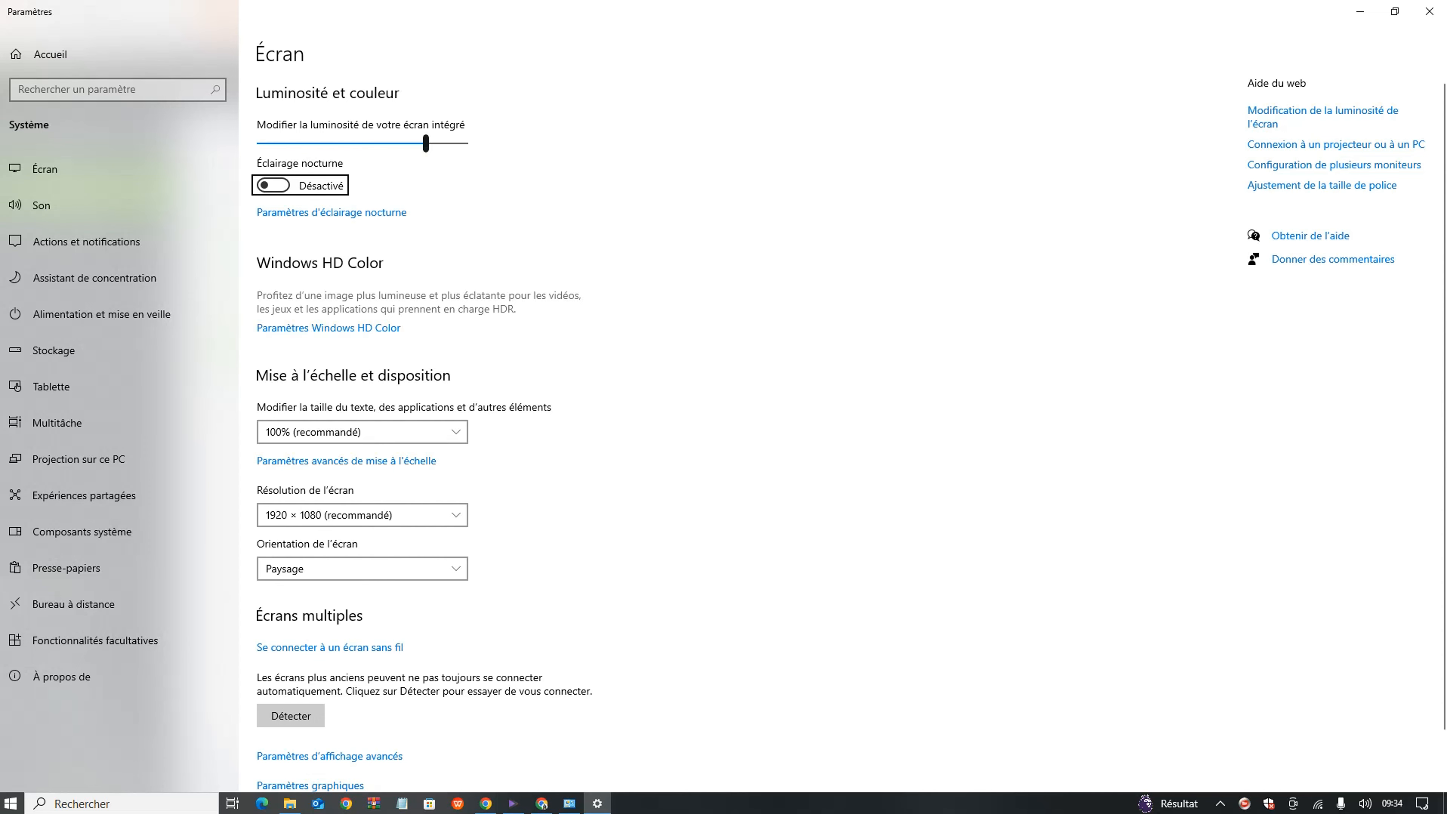
drag(426, 143, 465, 143)
click(541, 803)
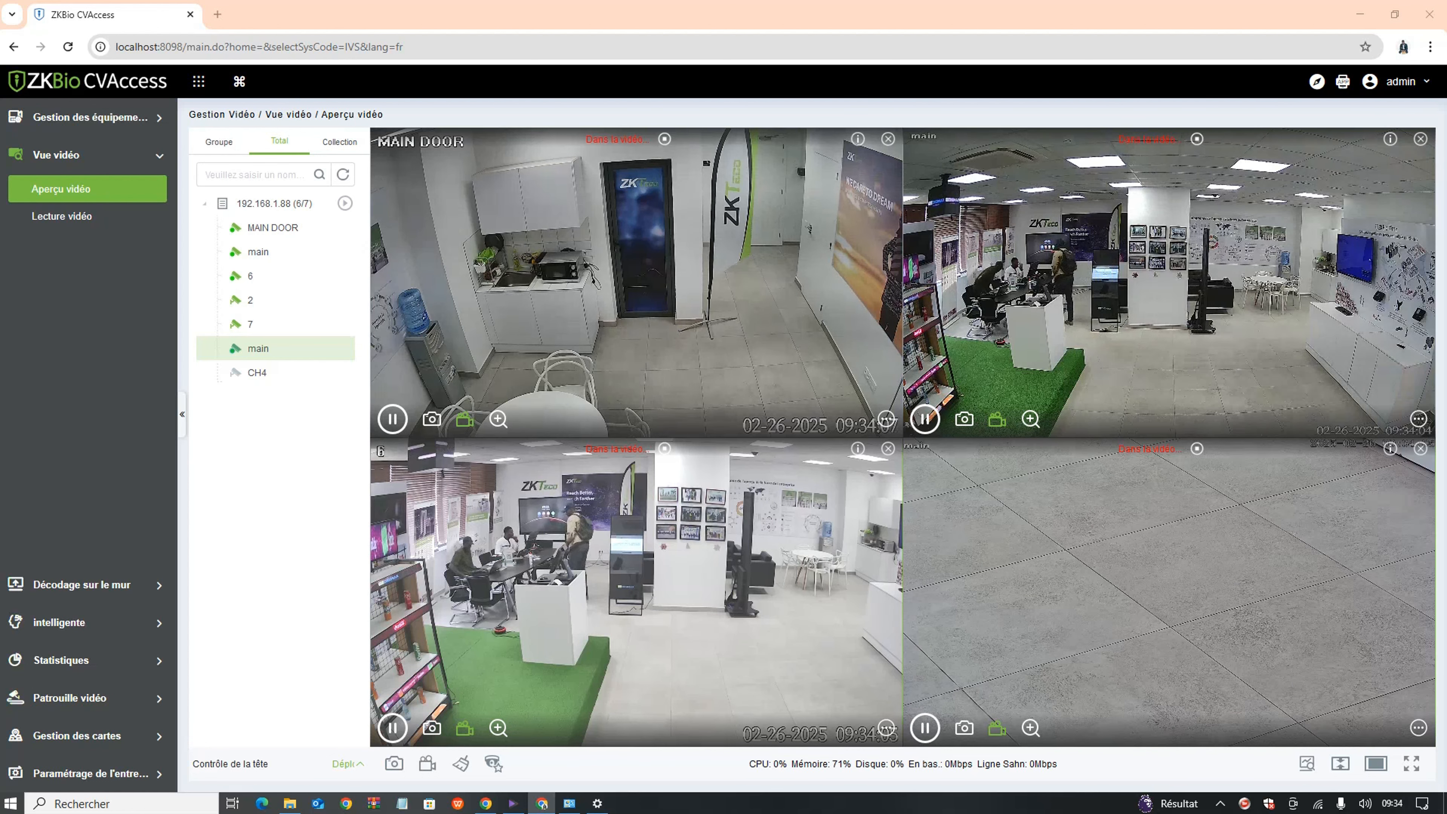
Open video playback and select the MAIN DOOR camera of device 192.168.1.88.
click(61, 215)
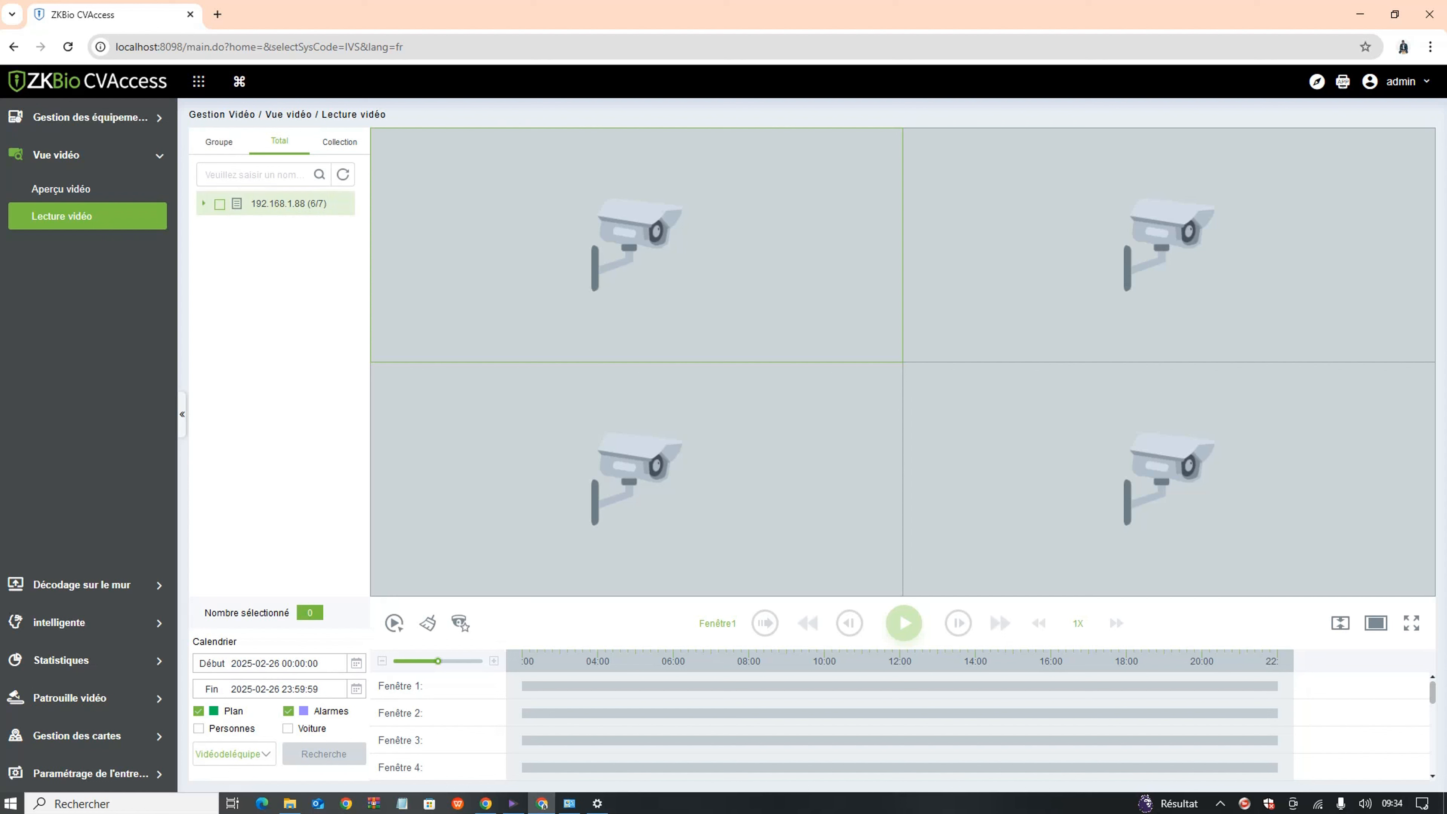
click(204, 204)
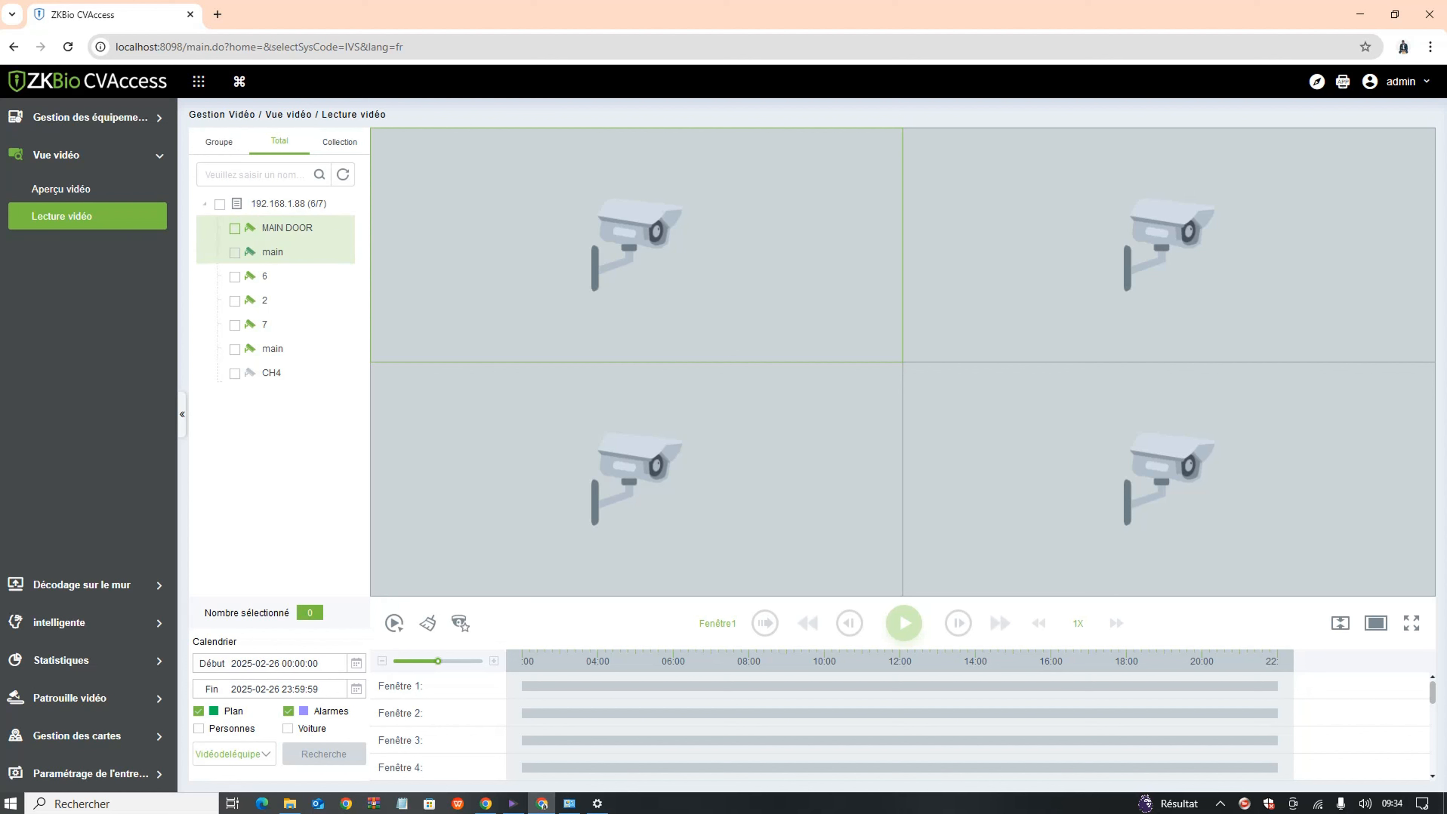
click(234, 228)
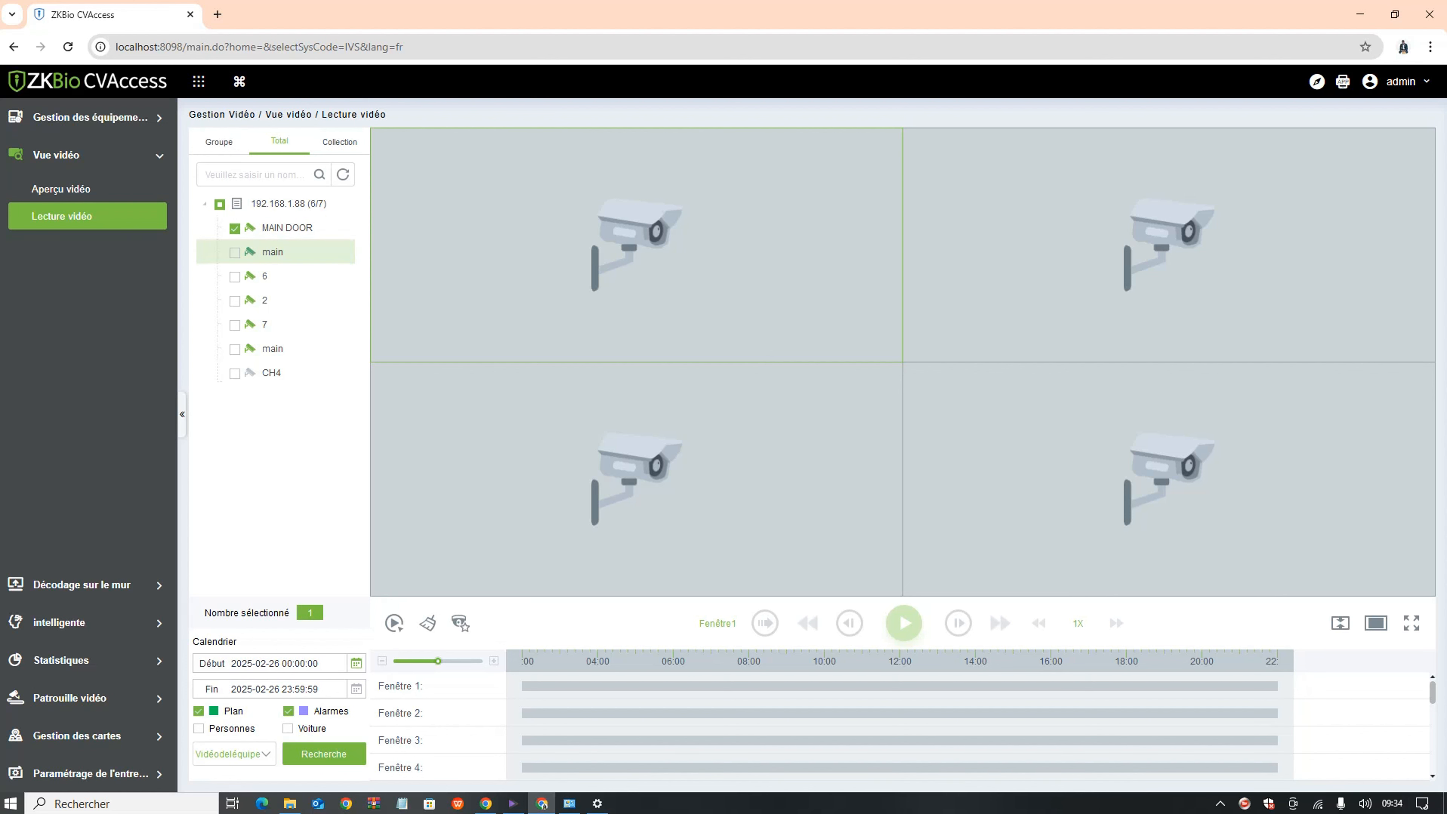
click(356, 663)
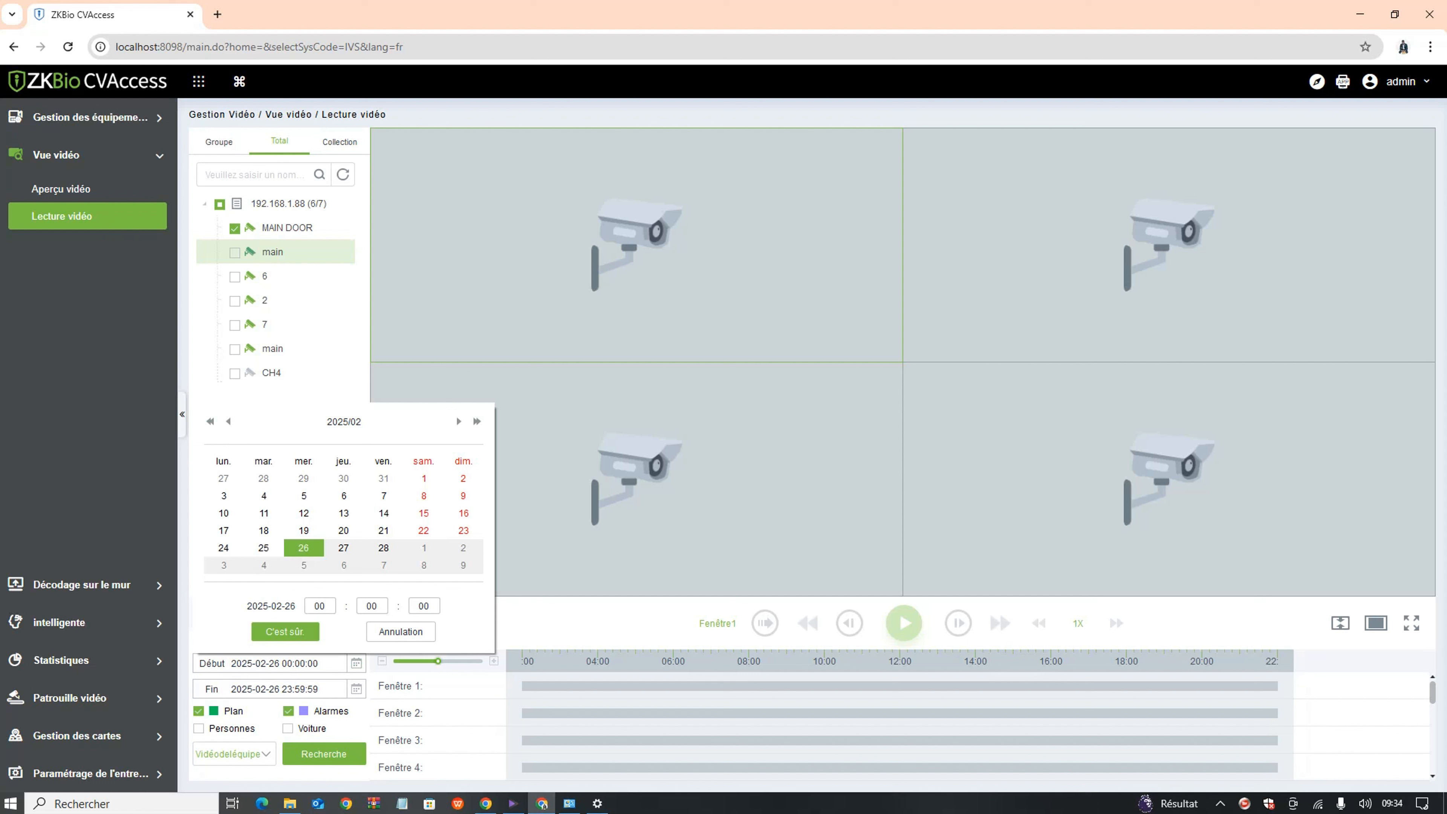
click(224, 548)
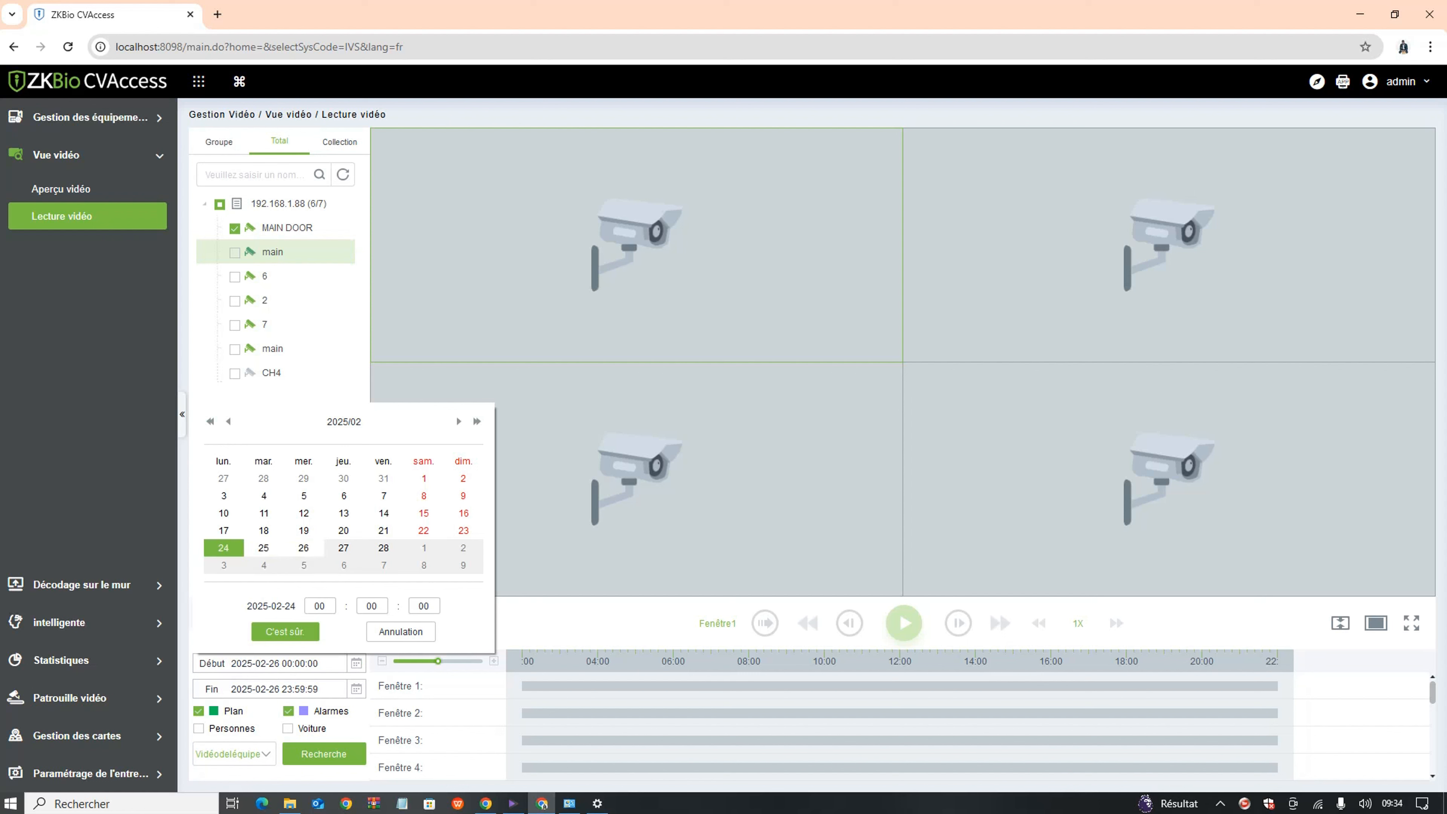
click(285, 631)
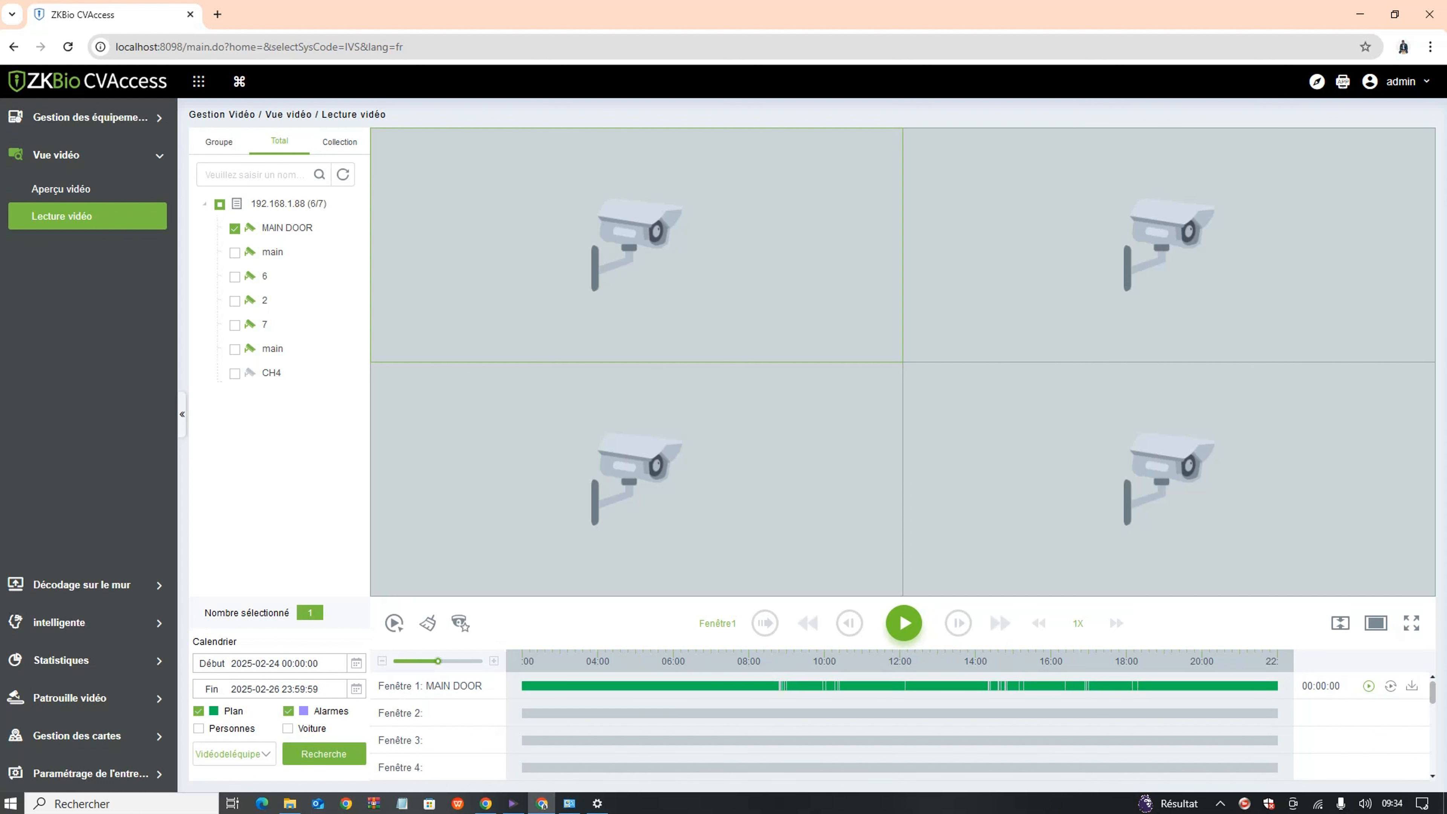
click(904, 623)
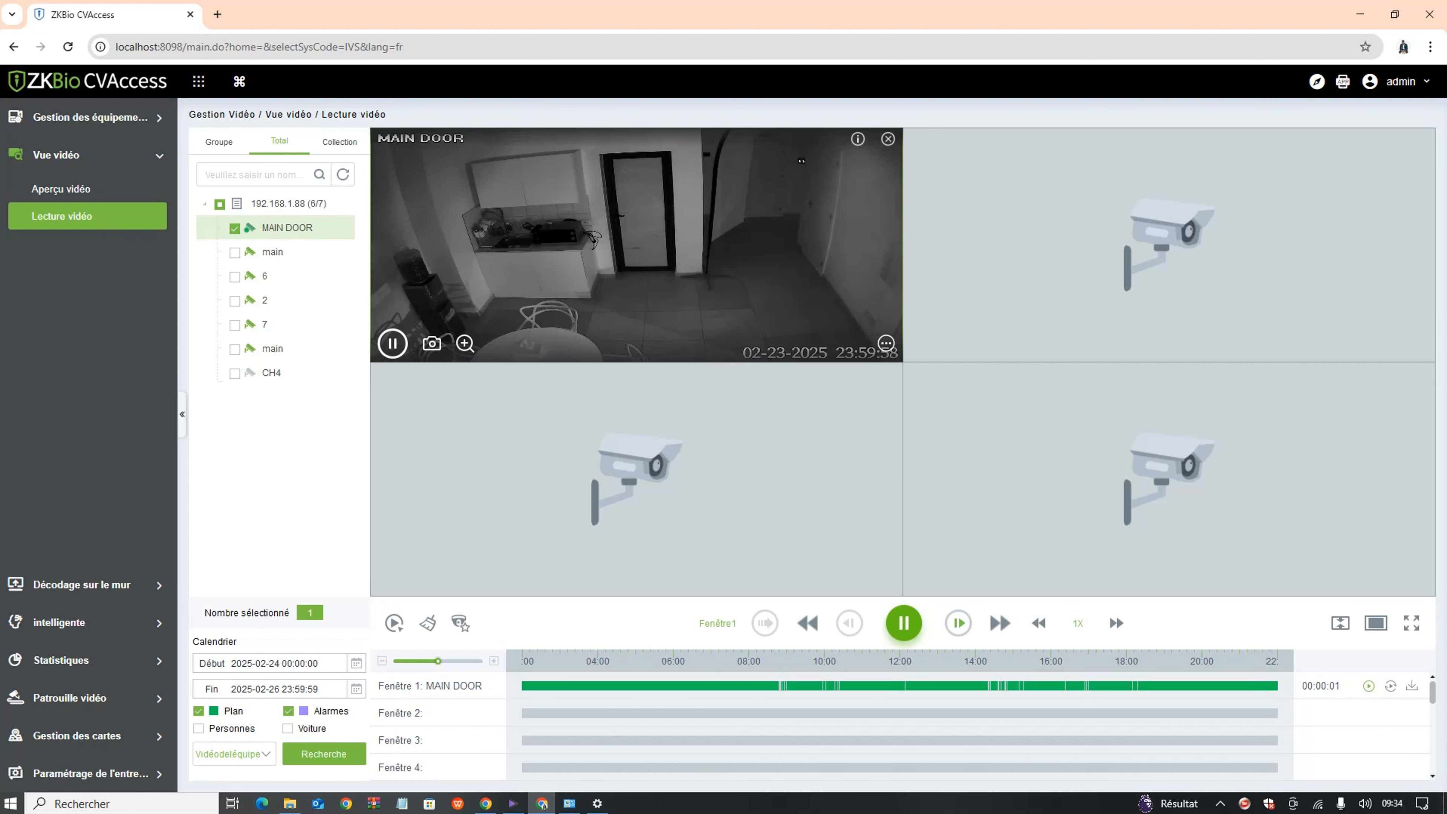